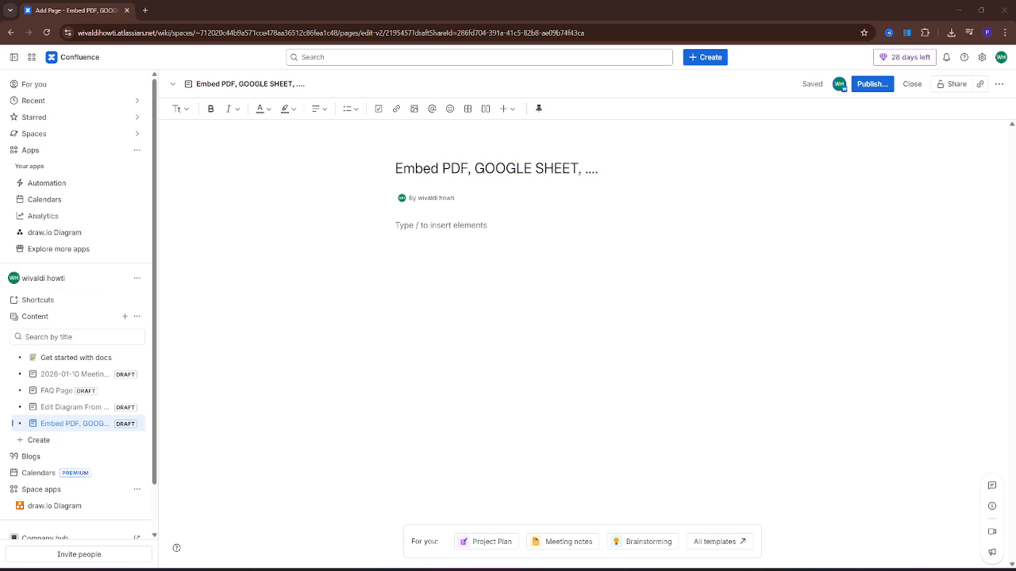
Upload the PDF file "Untitled spreadsheet - Sheet1" from Downloads into the empty page body
left_click(451, 226)
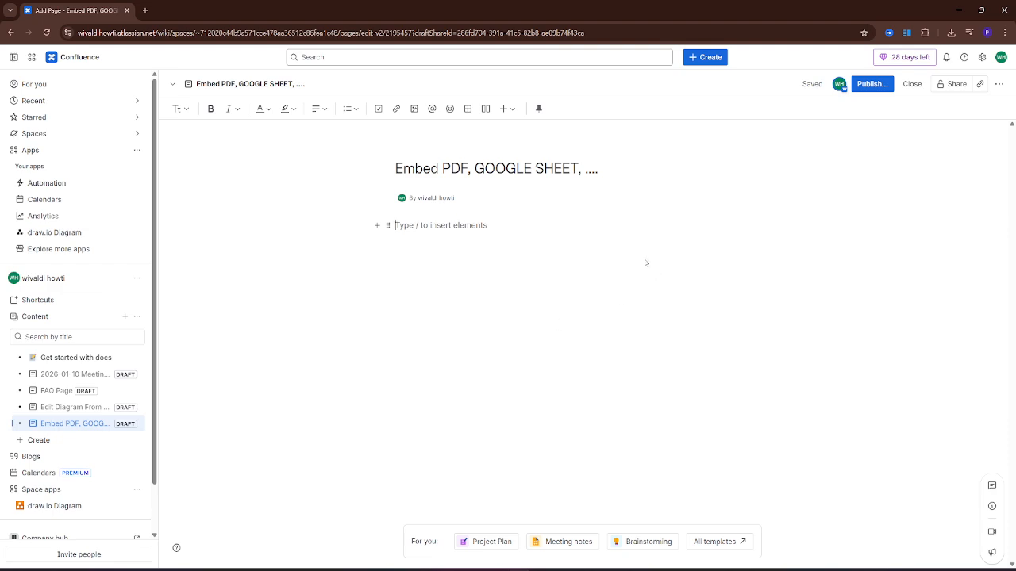
mouse_move(449, 182)
type("/")
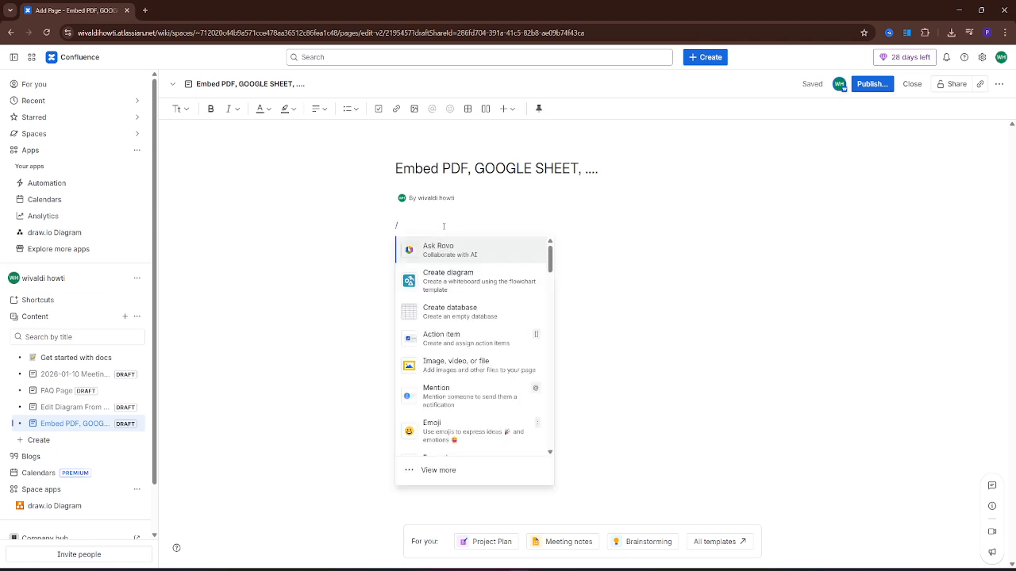
type("file")
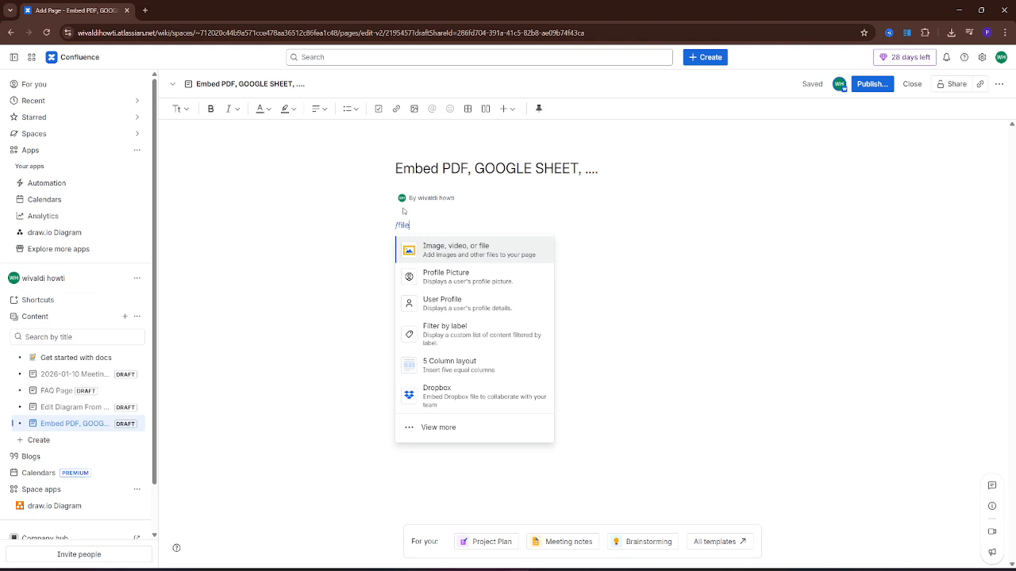
left_click(498, 252)
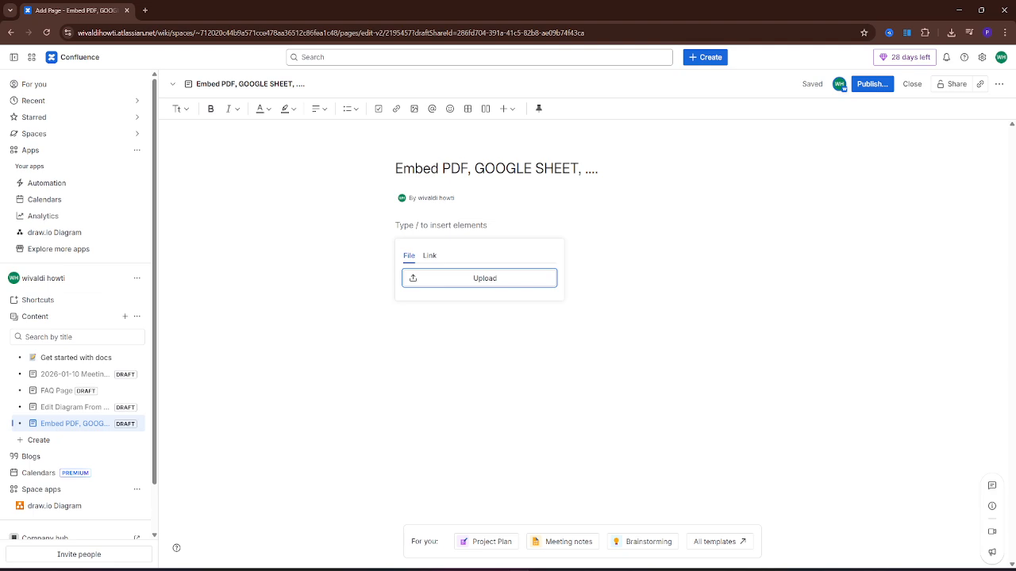
left_click(490, 278)
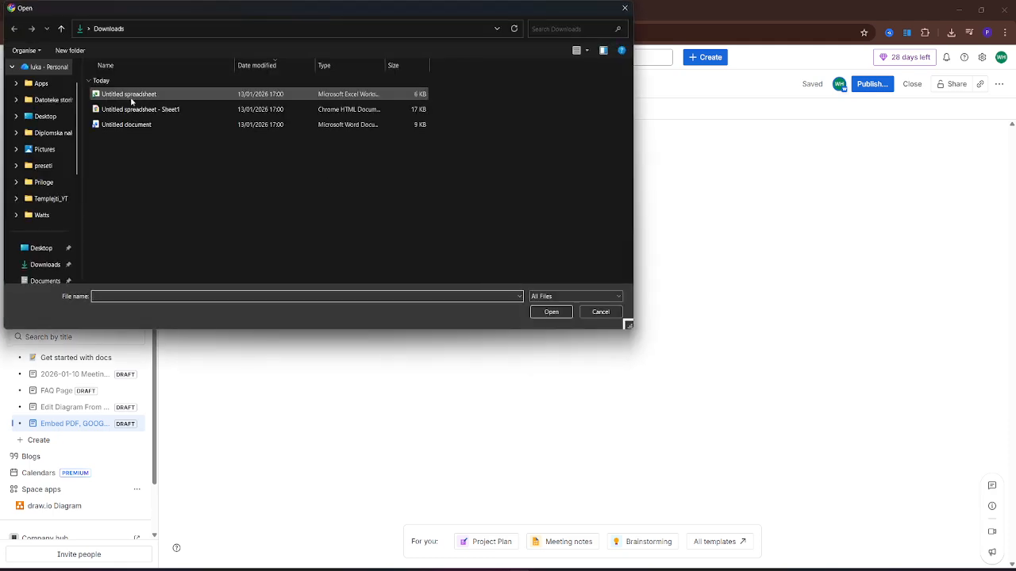
left_click(129, 111)
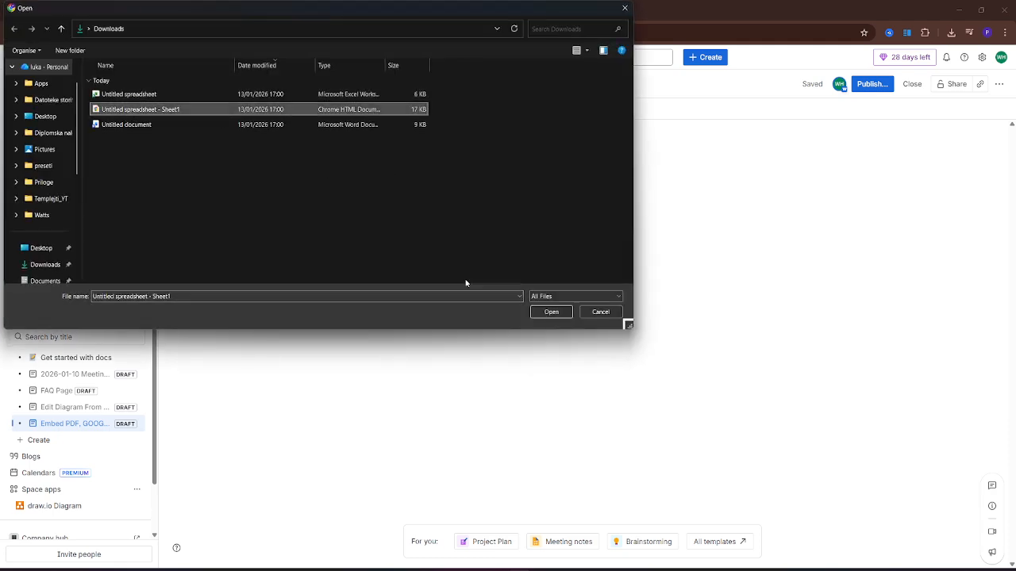
left_click(550, 312)
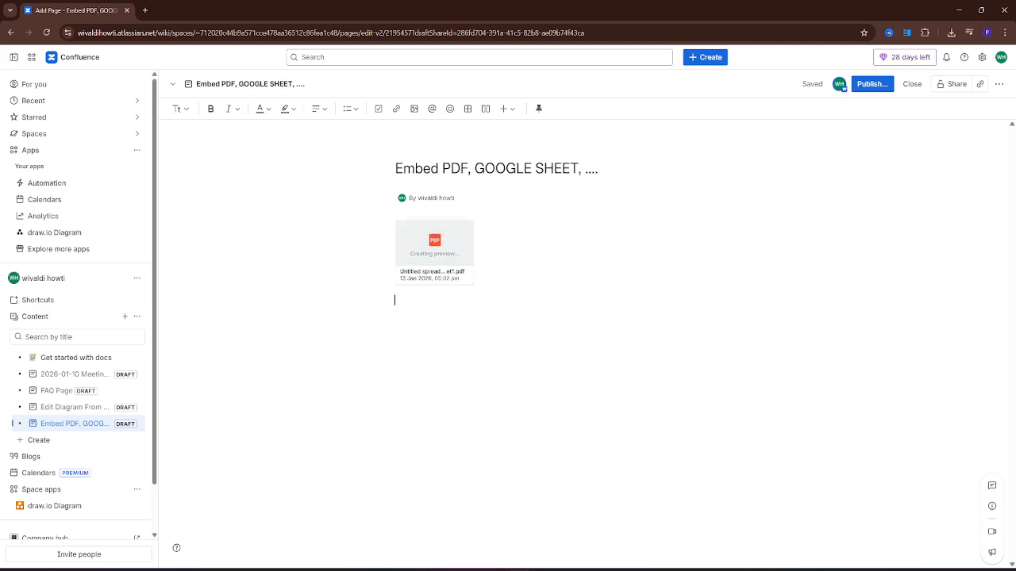
Switch the uploaded PDF's display to Inline and return it to Card
left_click(465, 282)
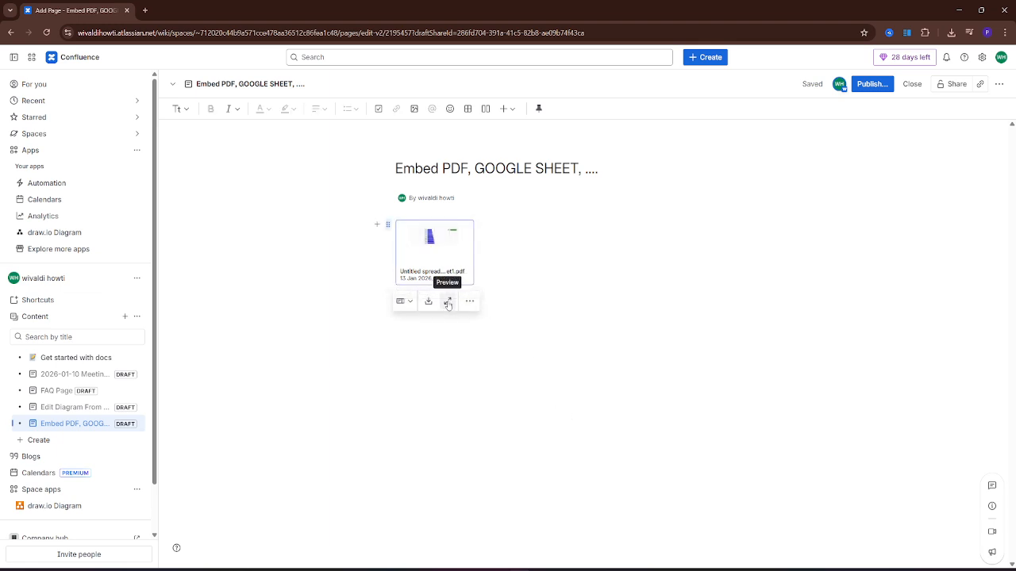
left_click(477, 303)
left_click(461, 269)
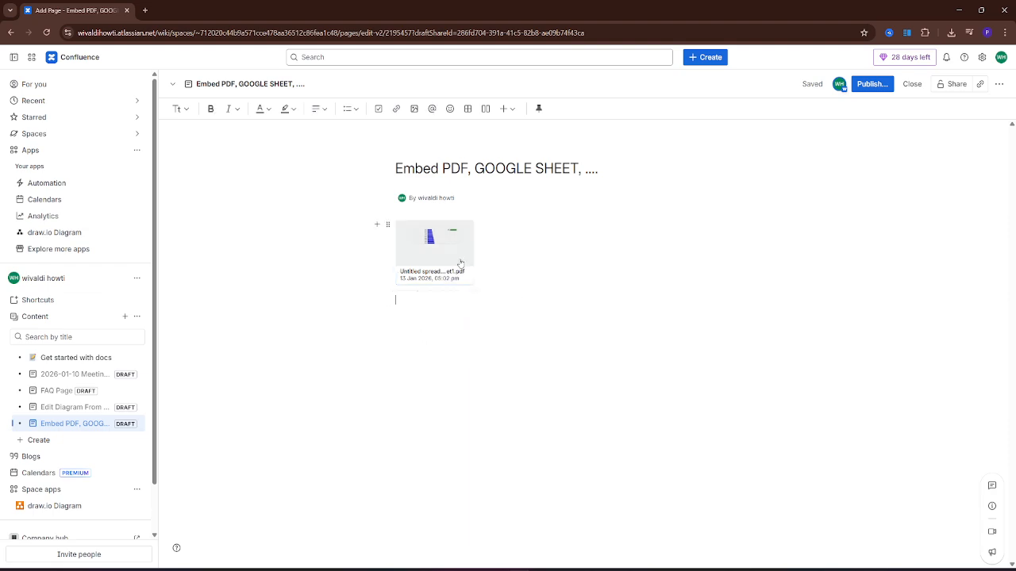
left_click(458, 257)
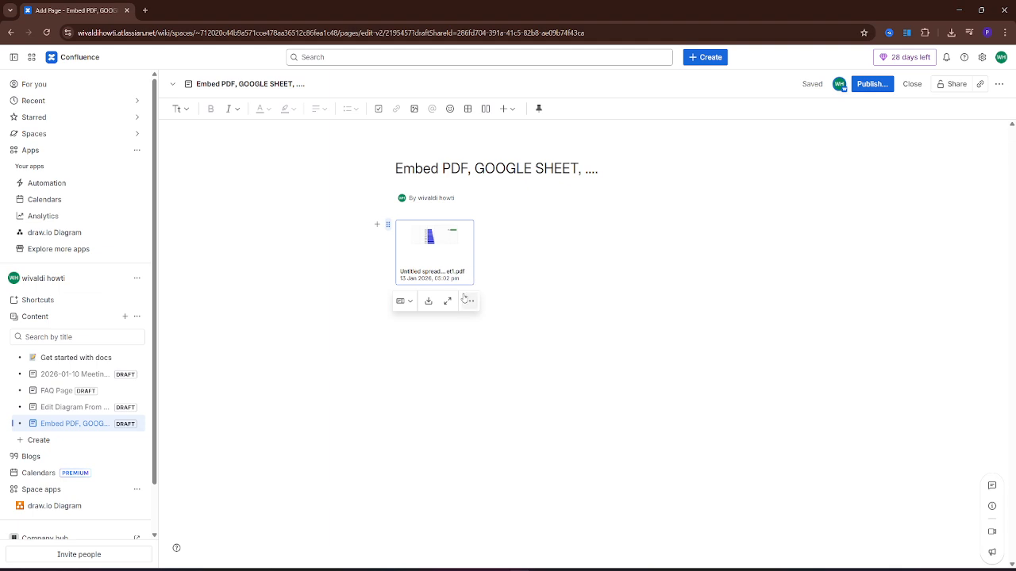
left_click(410, 302)
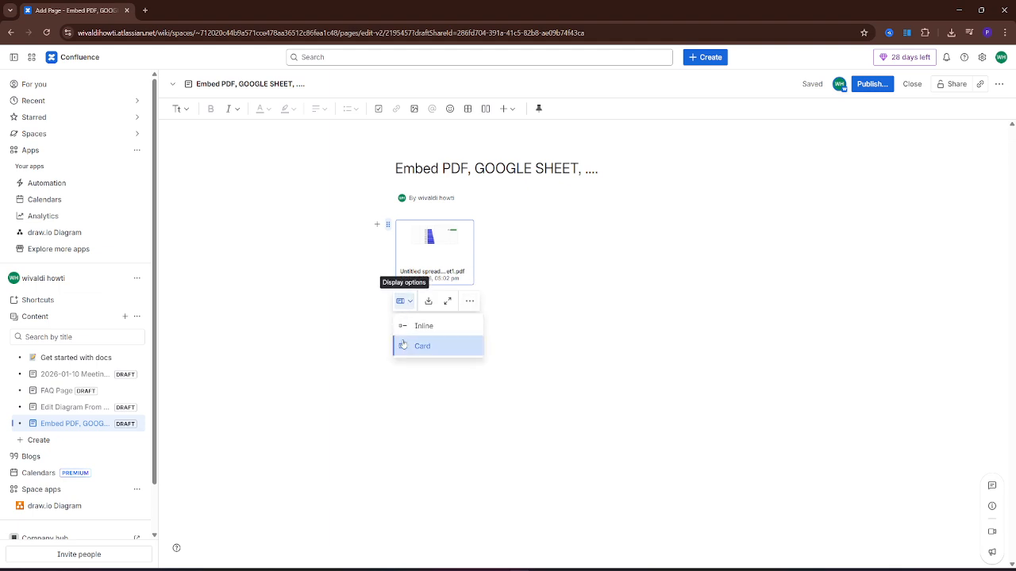
left_click(408, 327)
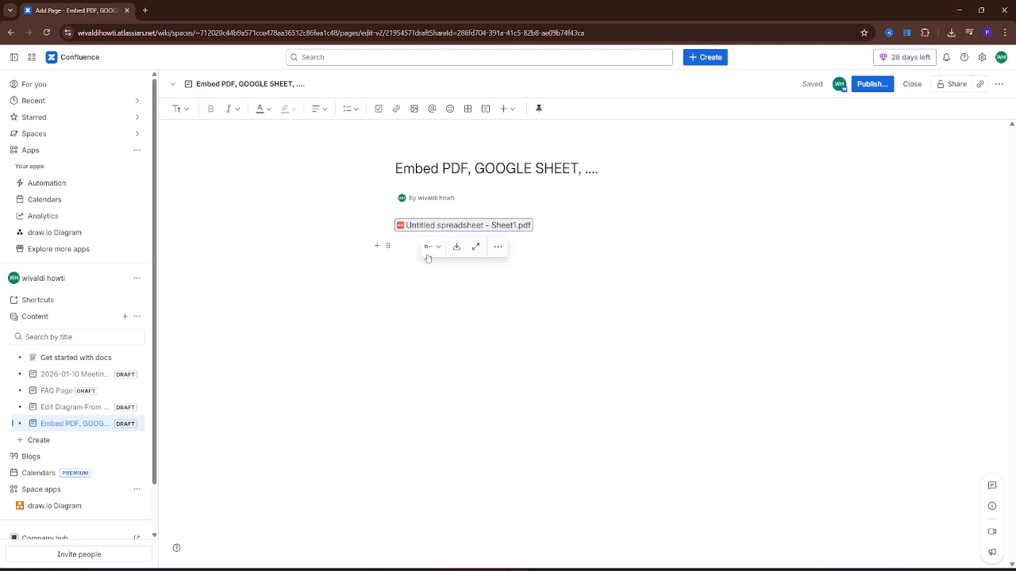
left_click(429, 249)
left_click(456, 296)
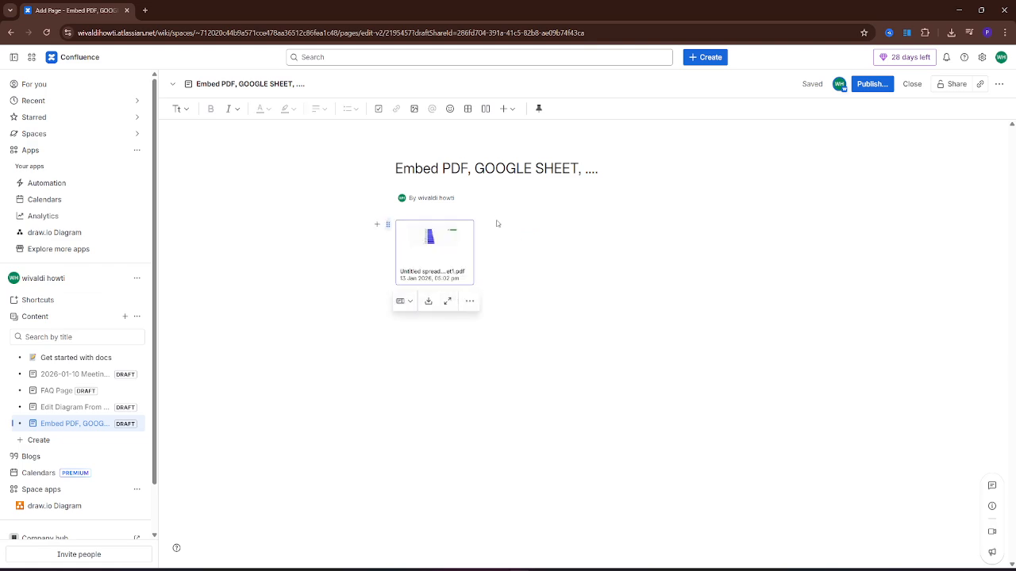
Try to reposition the PDF card on the page, undo the move and deselect the card
mouse_move(388, 224)
left_mouse_down()
mouse_move(444, 253)
mouse_move(392, 224)
left_mouse_up()
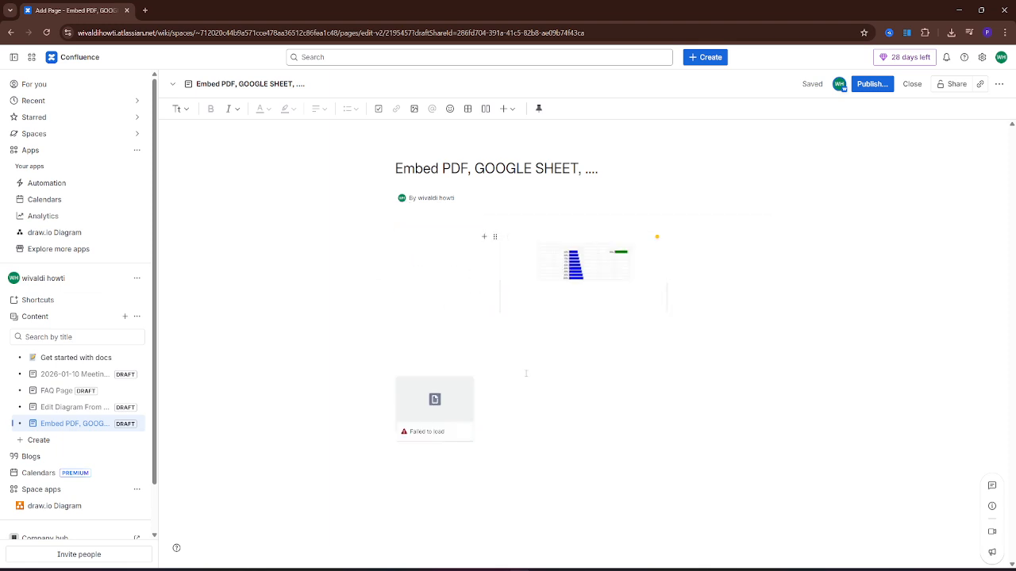
left_click(440, 363)
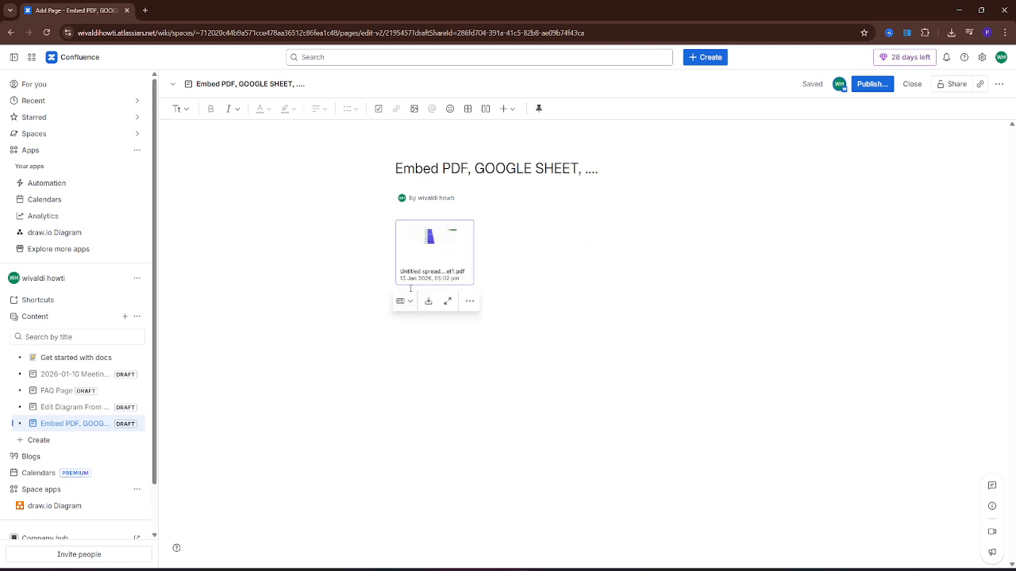
left_click(616, 313)
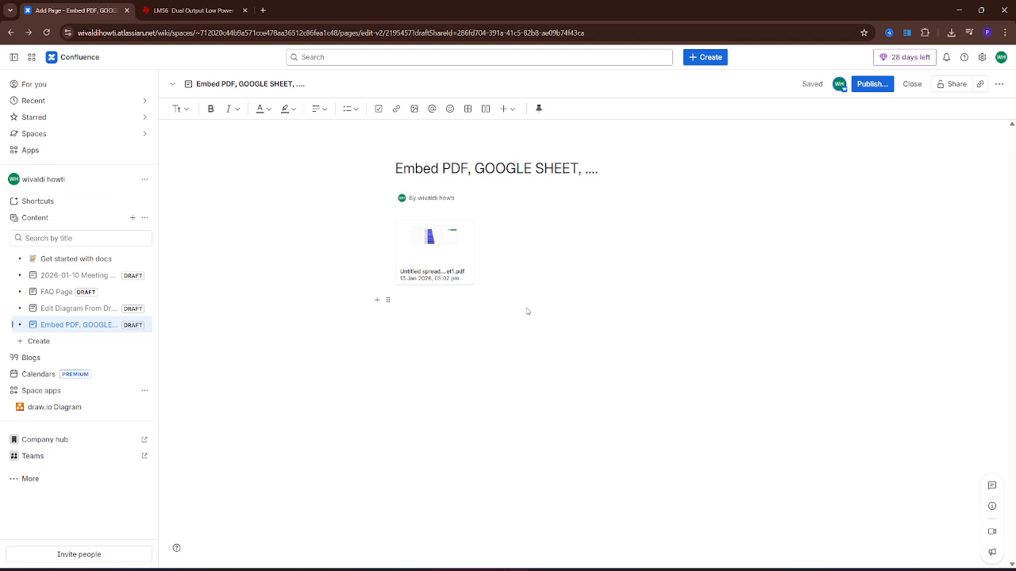
Search the marketplace for "pdf embed for confluence", view the Import & Embed PDF app's details and return to the draft page
left_click(32, 151)
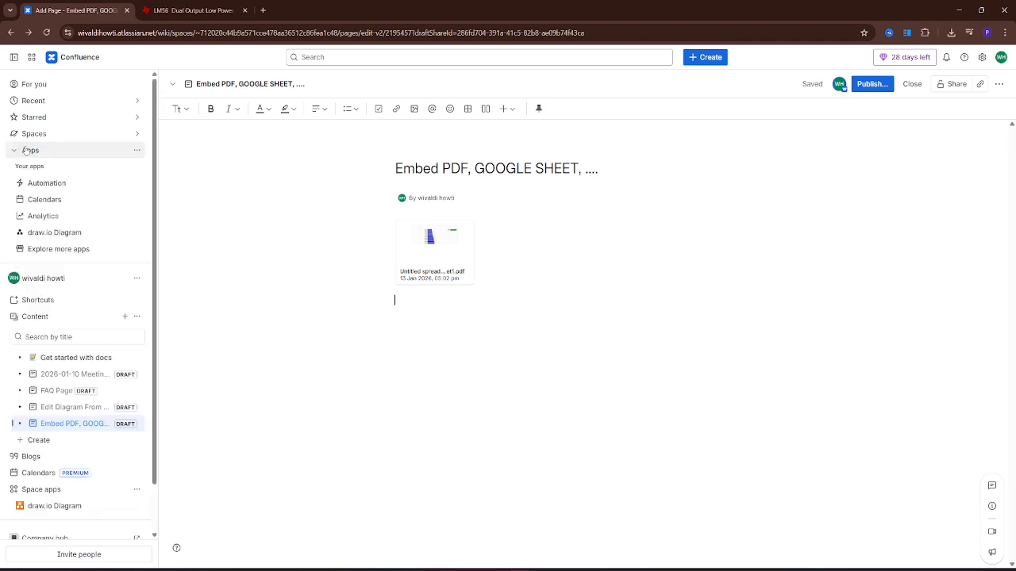
left_click(62, 254)
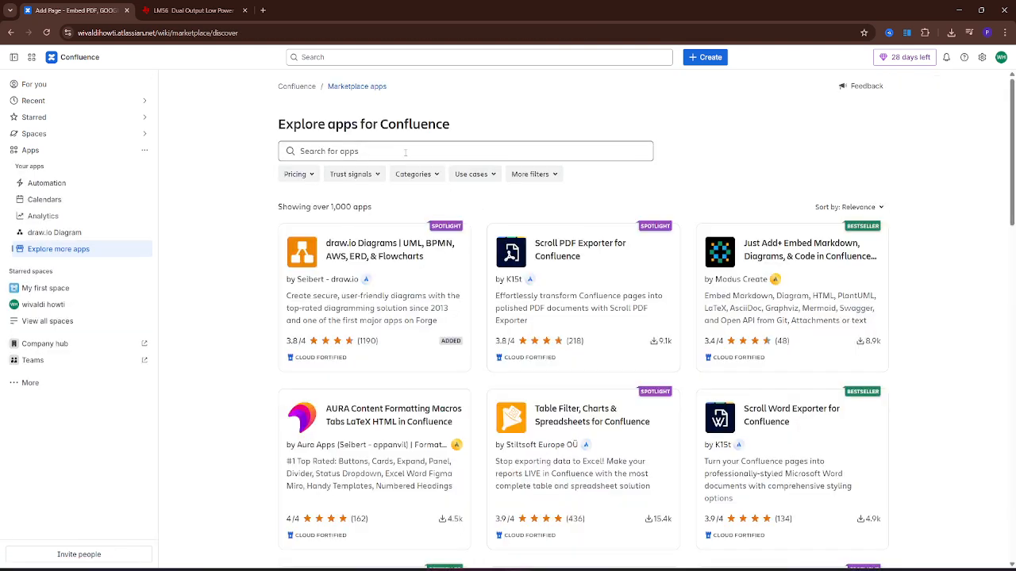
left_click(404, 152)
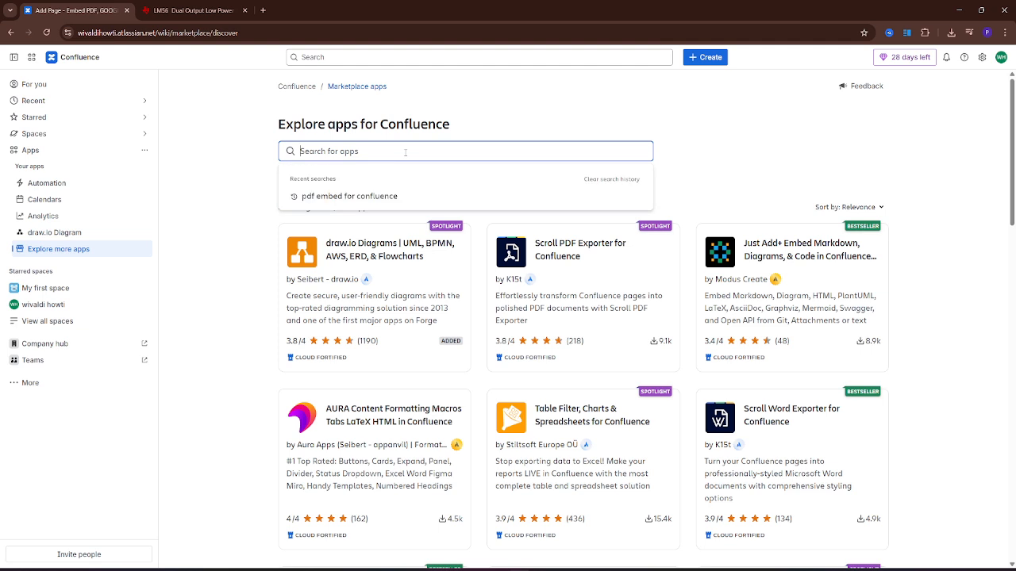
left_click(324, 197)
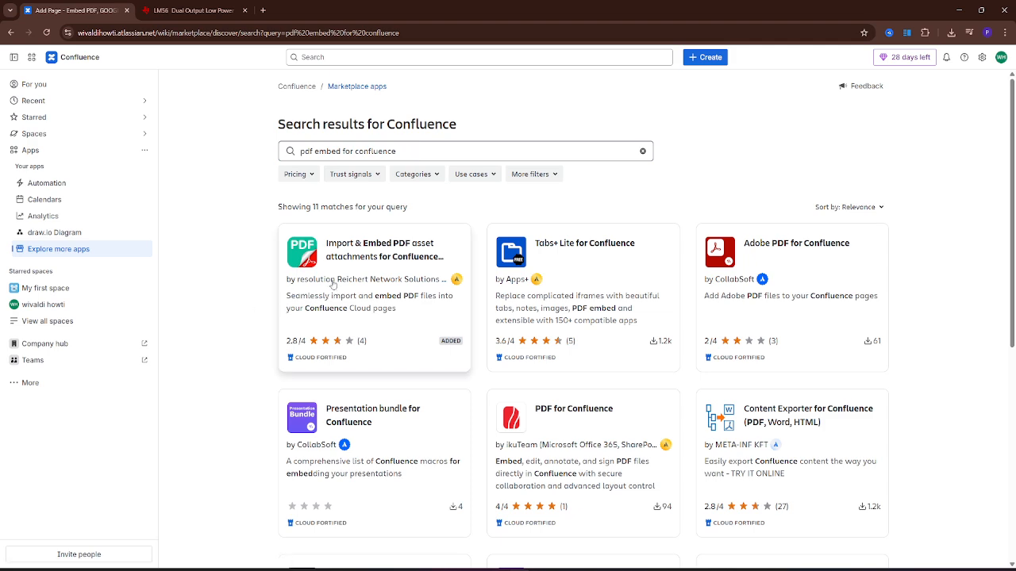
left_click(415, 257)
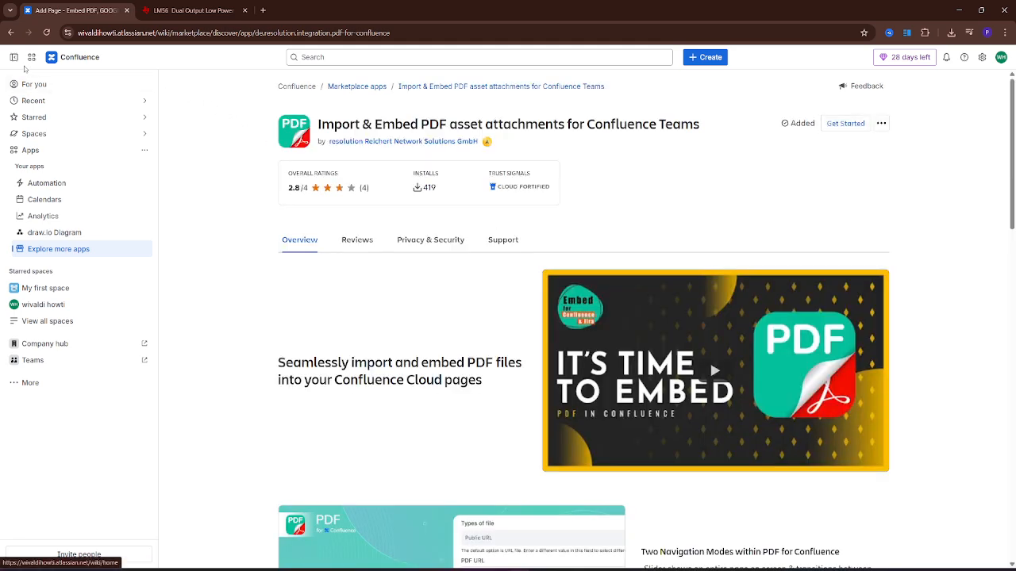
left_click(10, 33)
left_click(10, 33)
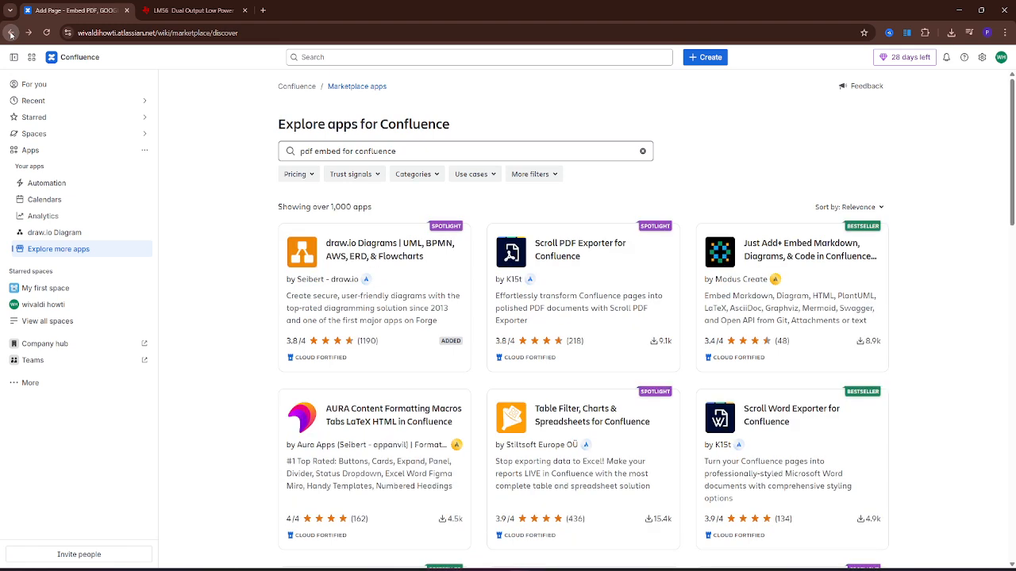
left_click(10, 32)
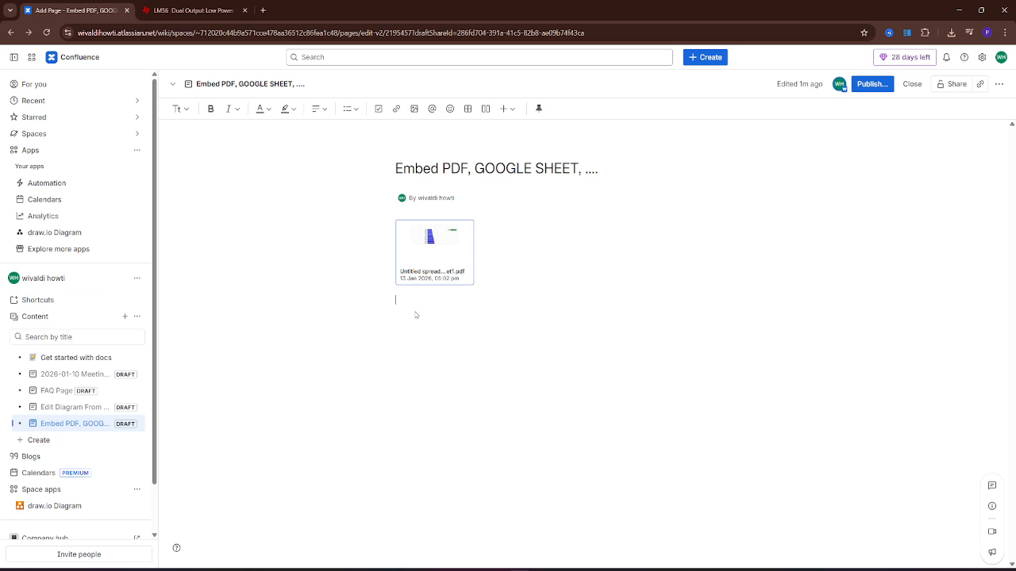
Open the PDF embed for Confluence macro settings below the PDF card, keeping Public URL as the file type
type("/")
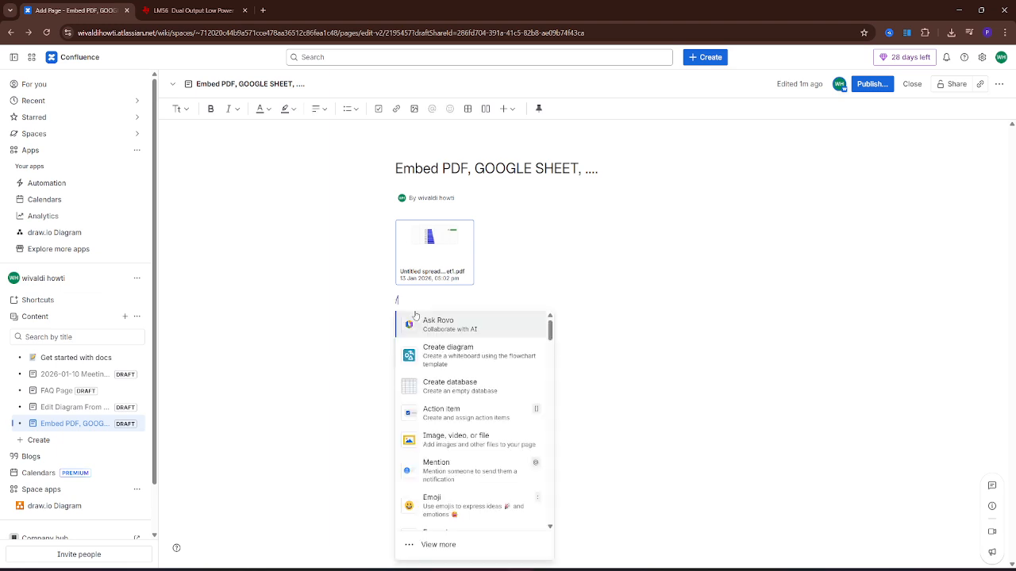
type("embe")
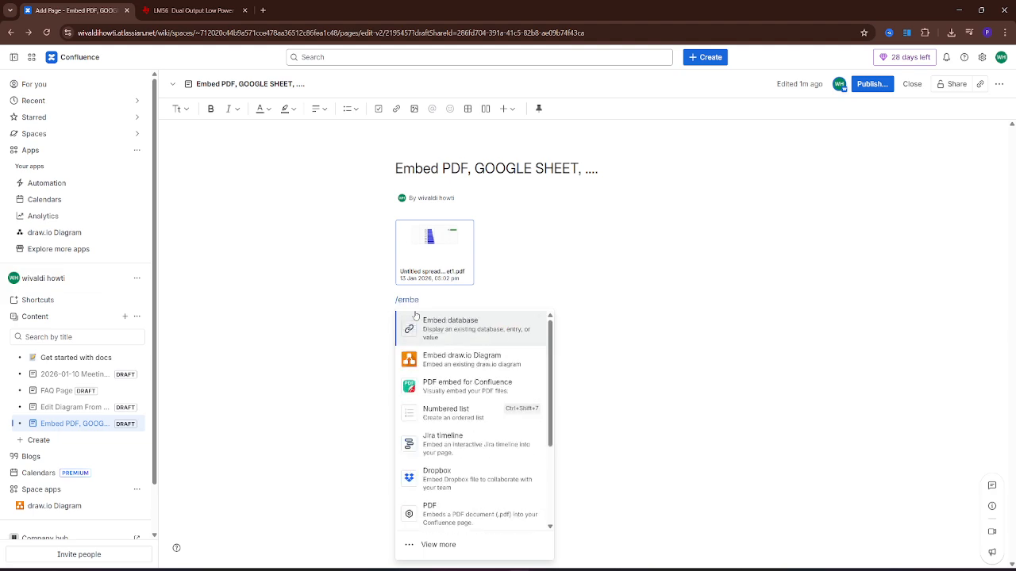
left_click(434, 385)
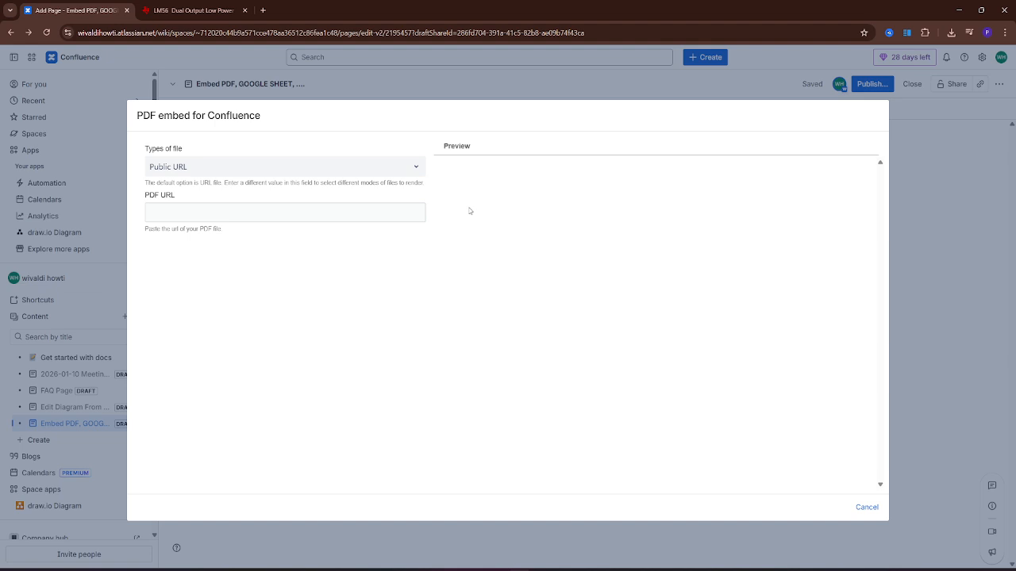
left_click(416, 169)
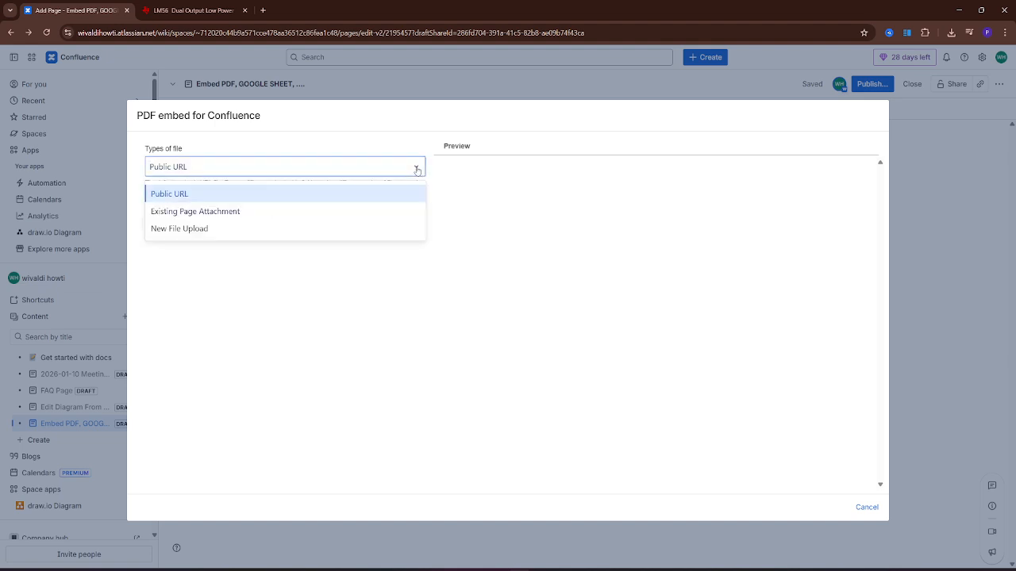
left_click(416, 169)
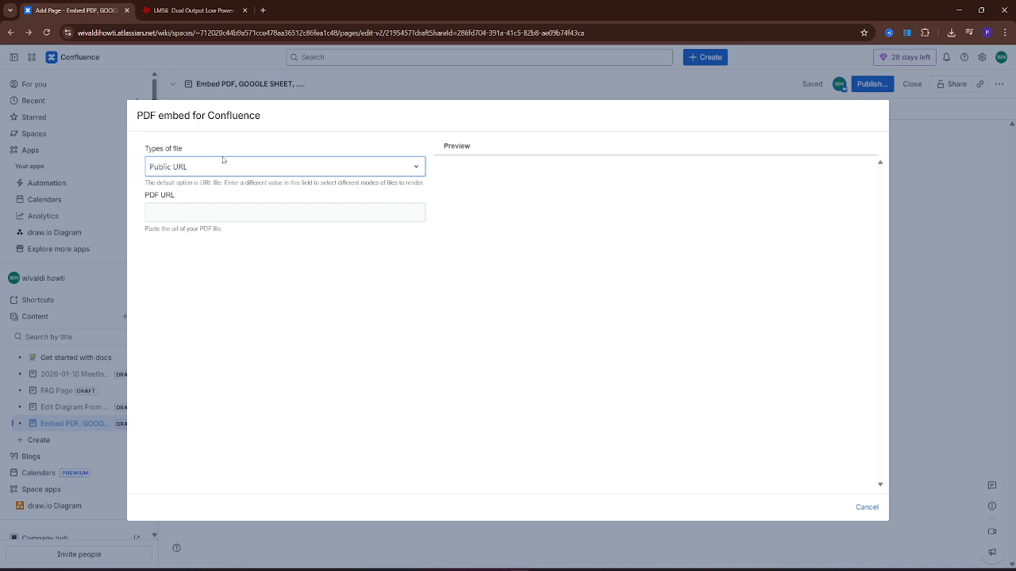
Copy the web address of the open LM56 datasheet and paste it as the macro's PDF URL, checking the preview
left_click(155, 8)
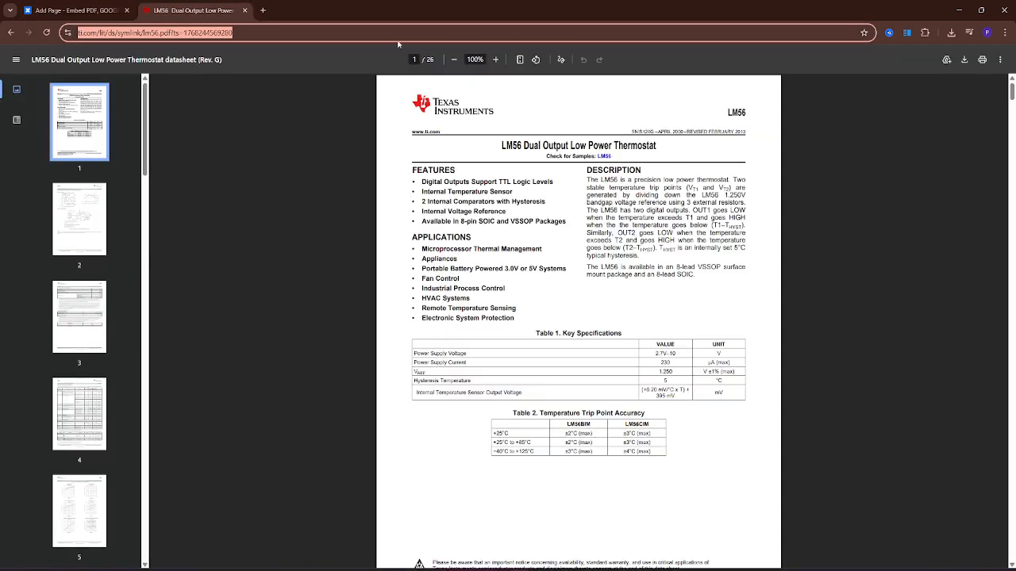
double_click(508, 34)
key("ctrl+a")
key("ctrl+c")
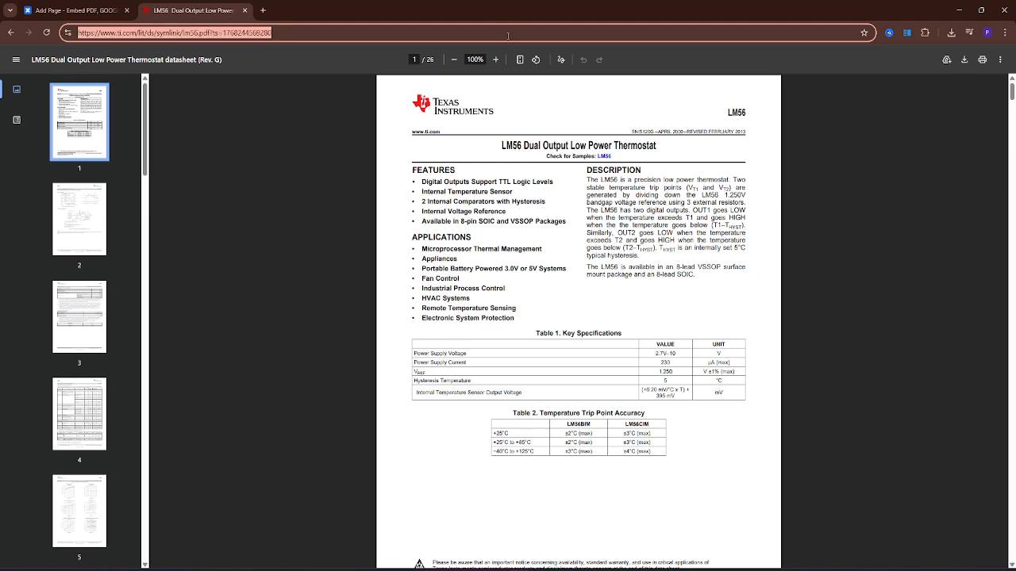
left_click(75, 11)
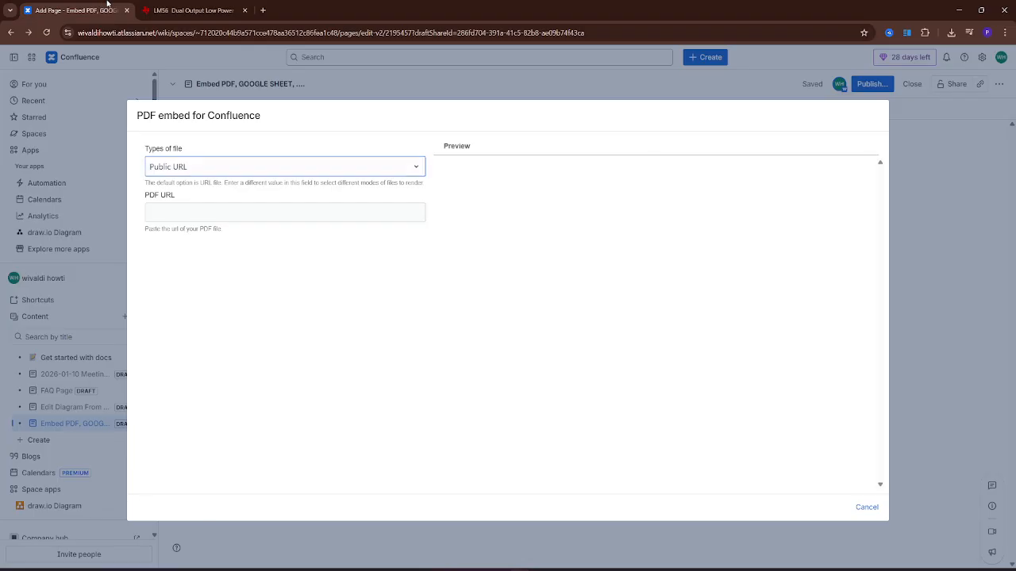
left_click(274, 209)
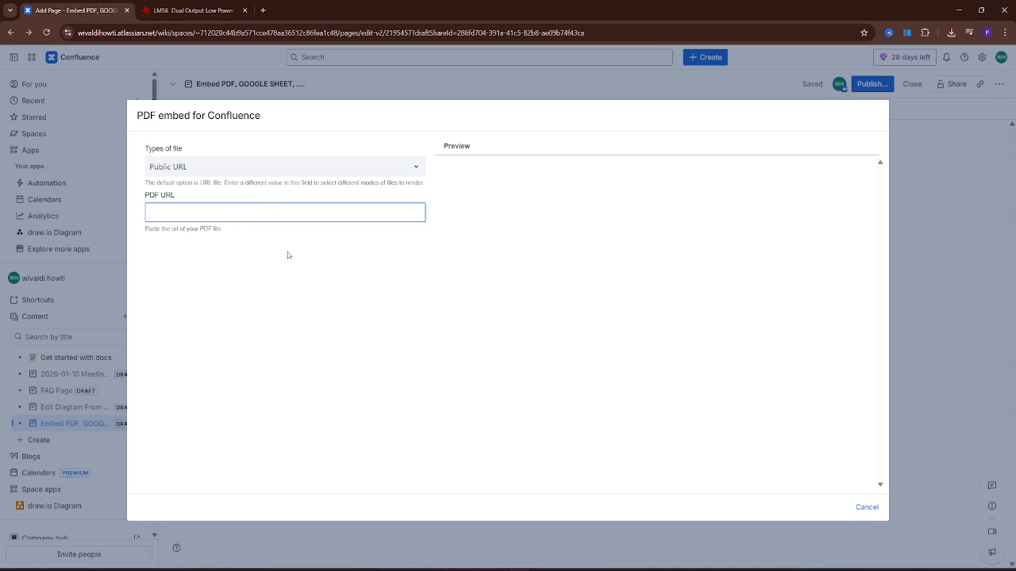
key("ctrl+v")
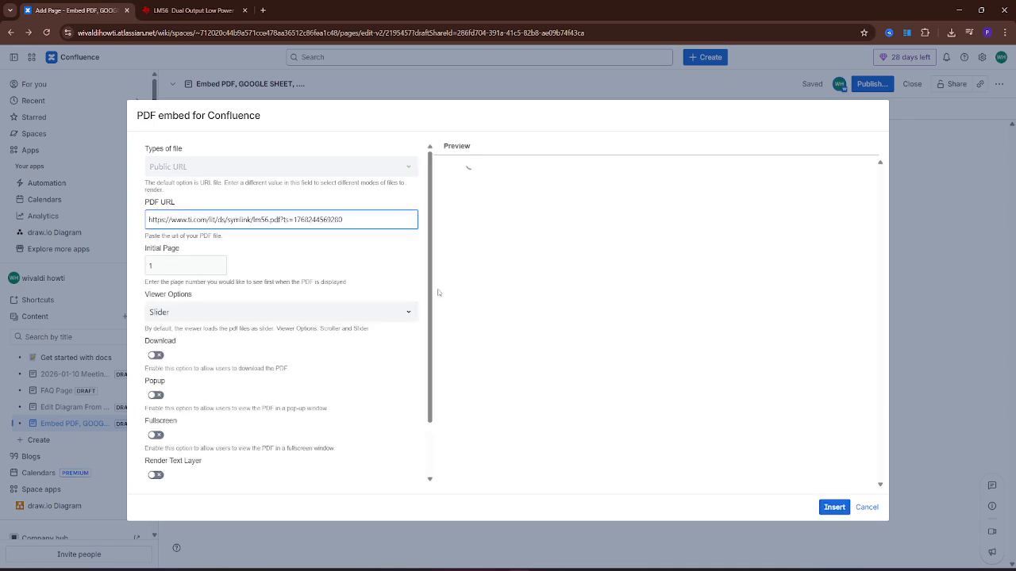
scroll(668, 306, "down", 3)
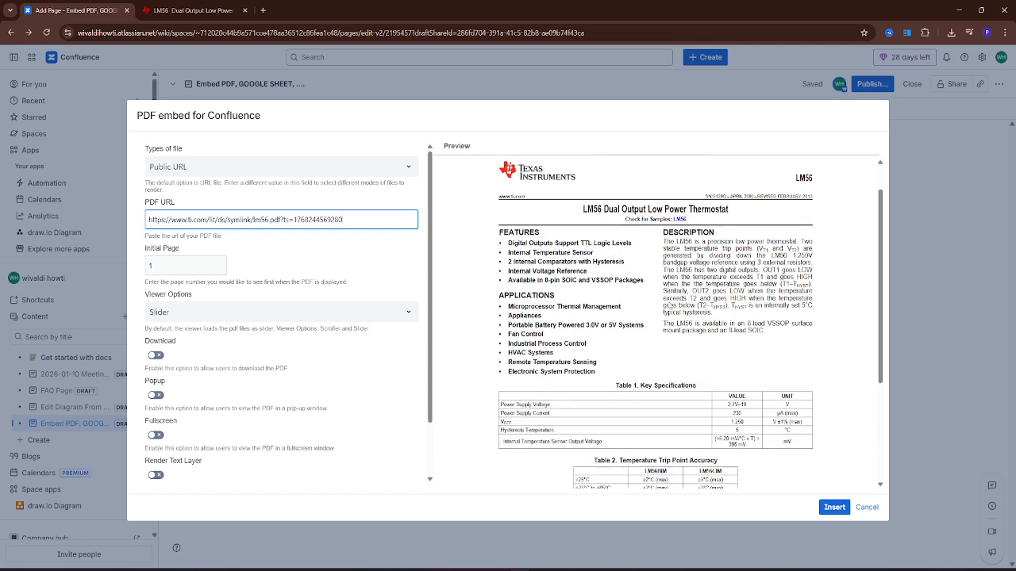
scroll(665, 298, "up", 5)
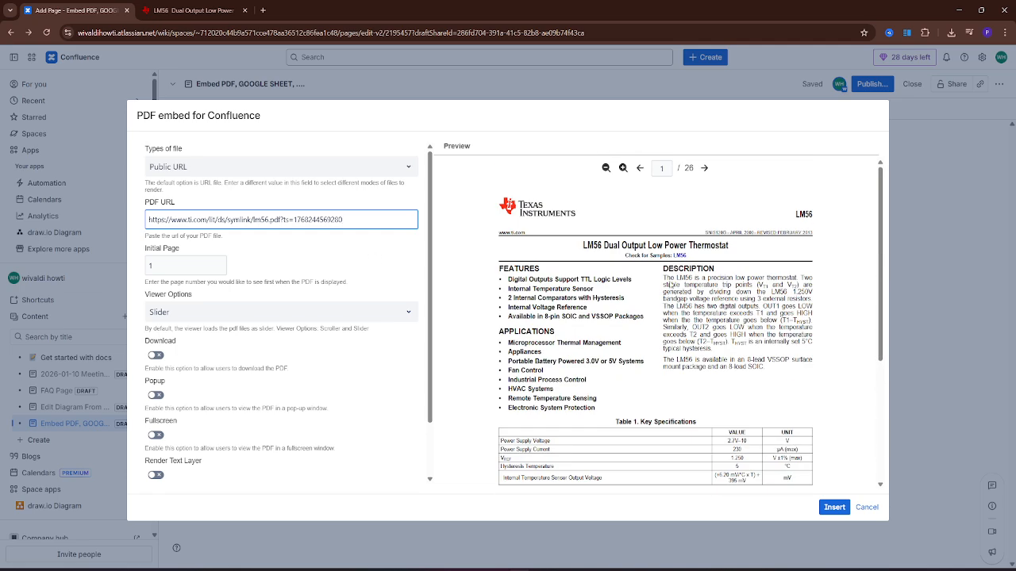
Page forward and back through the LM56 datasheet in the macro preview to check its page navigation
left_click(705, 170)
left_click(705, 170)
left_click(706, 169)
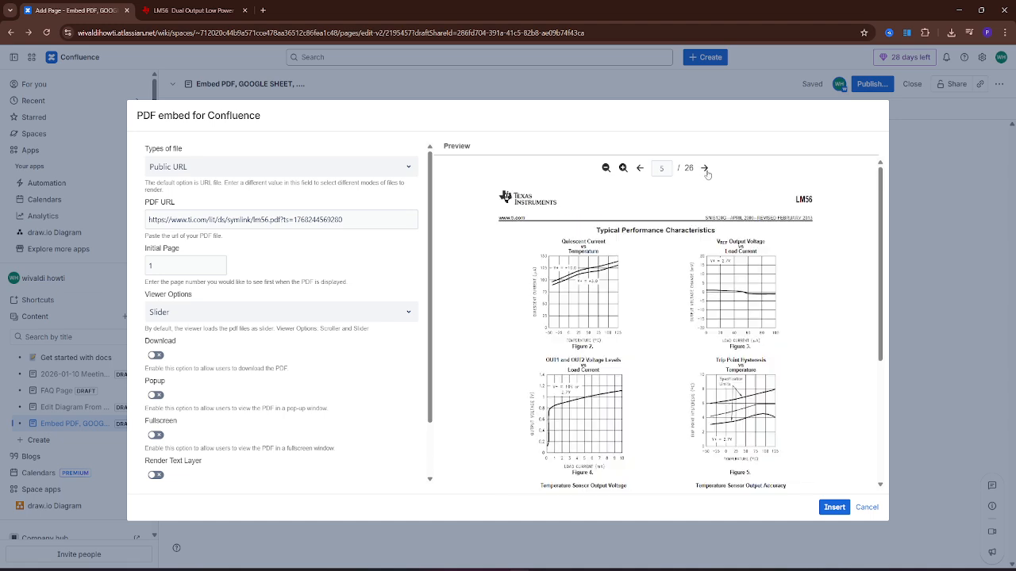
left_click(705, 169)
left_click(706, 169)
left_click(706, 169)
left_click(705, 169)
left_click(705, 169)
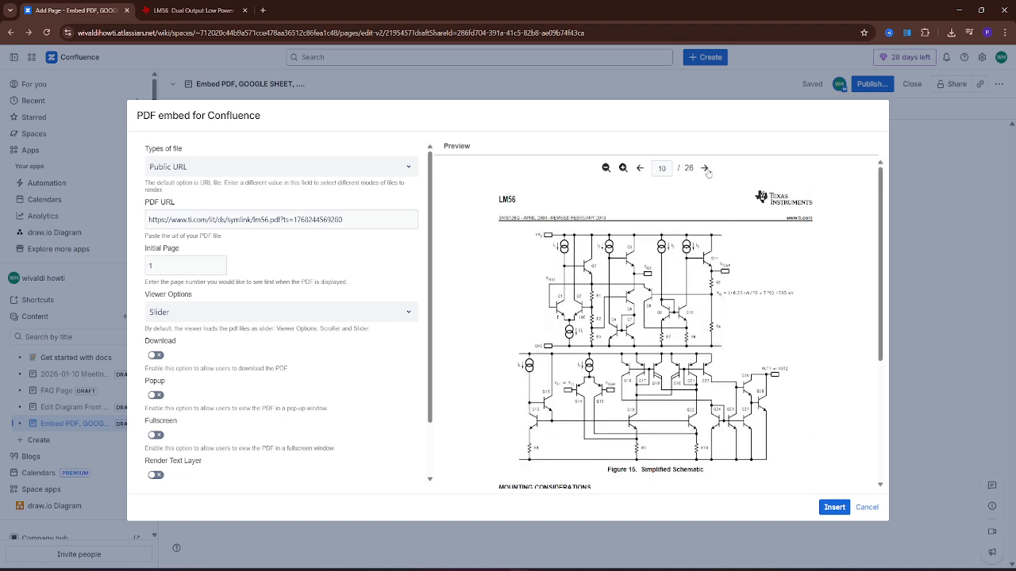
left_click(706, 169)
left_click(706, 169)
left_click(641, 169)
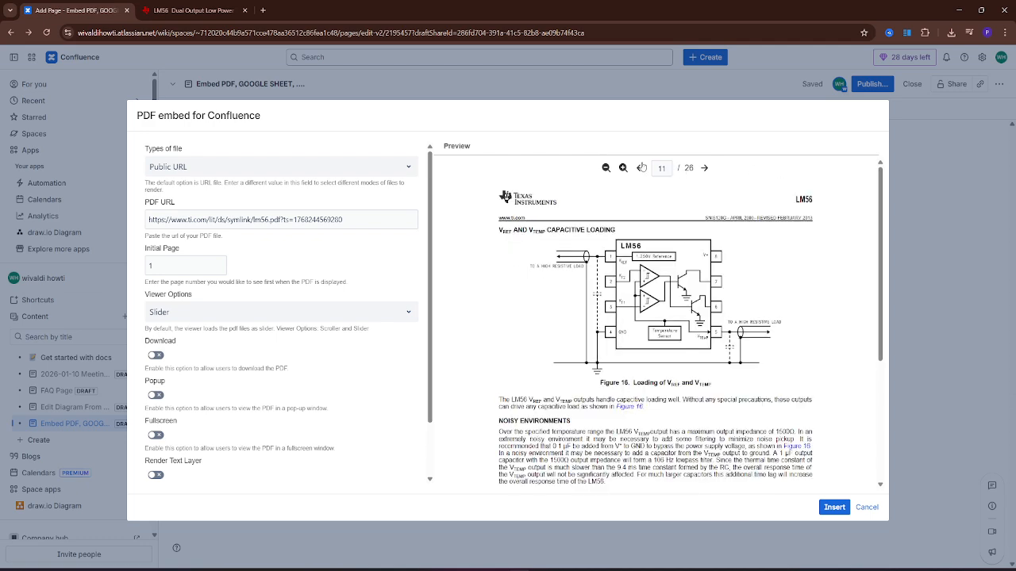
left_click(641, 169)
left_click(641, 168)
left_click(642, 168)
left_click(641, 168)
left_click(641, 168)
left_click(641, 169)
left_click(641, 168)
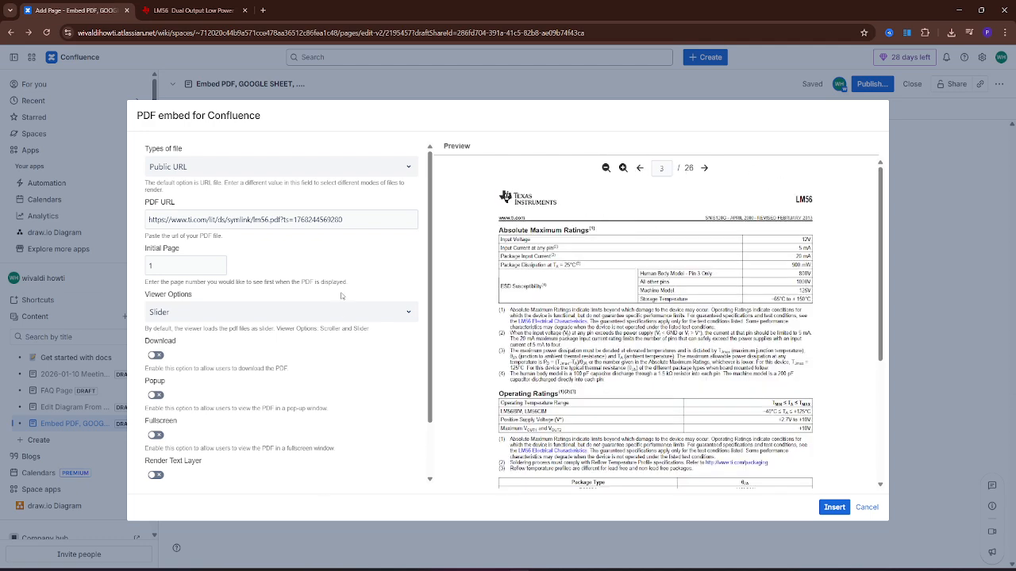
Review the remaining macro options, keep initial page 1 and the Slider viewer, and insert the PDF embed into the page
scroll(252, 269, "down", 1)
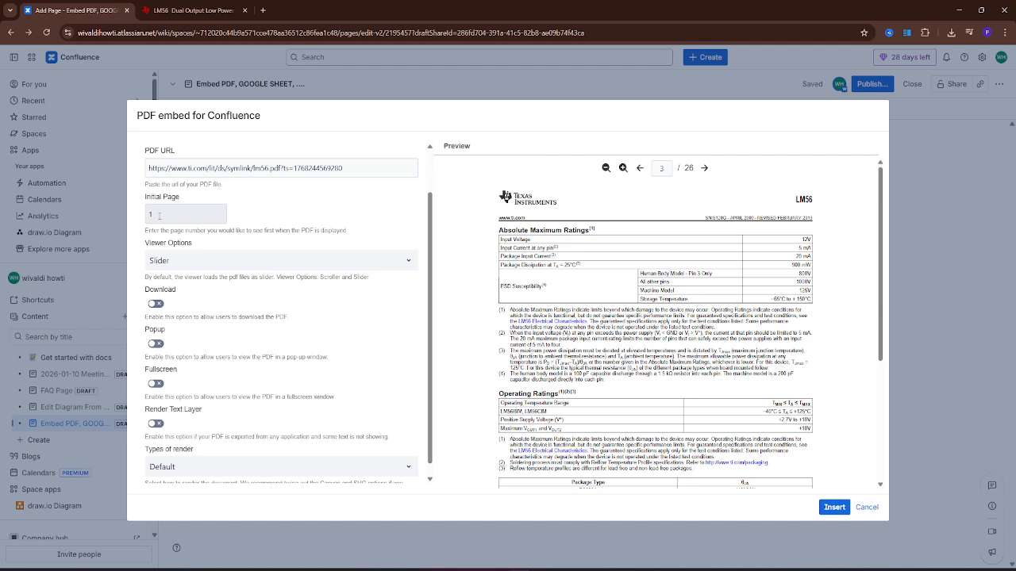
left_click(159, 215)
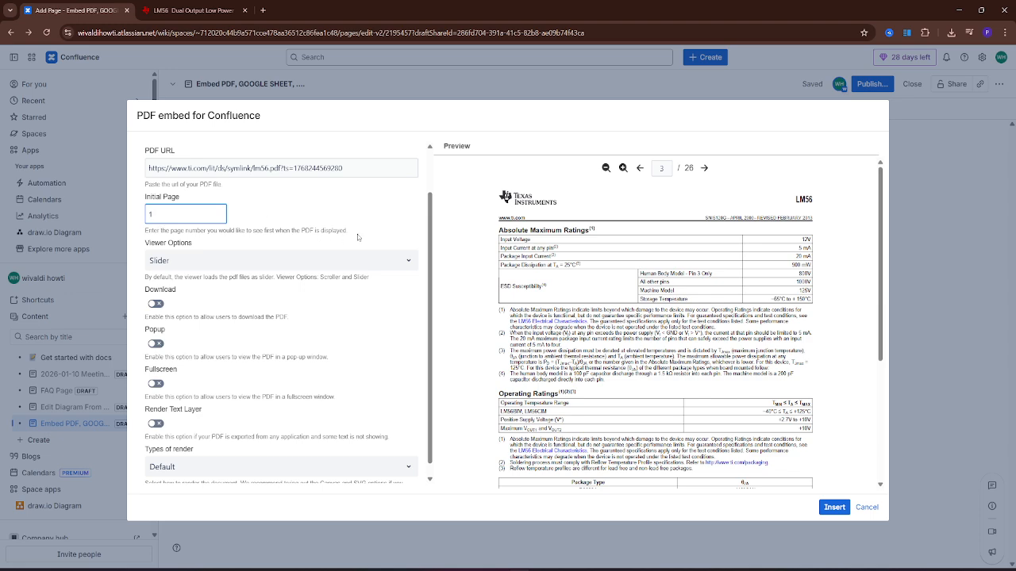
scroll(237, 262, "down", 1)
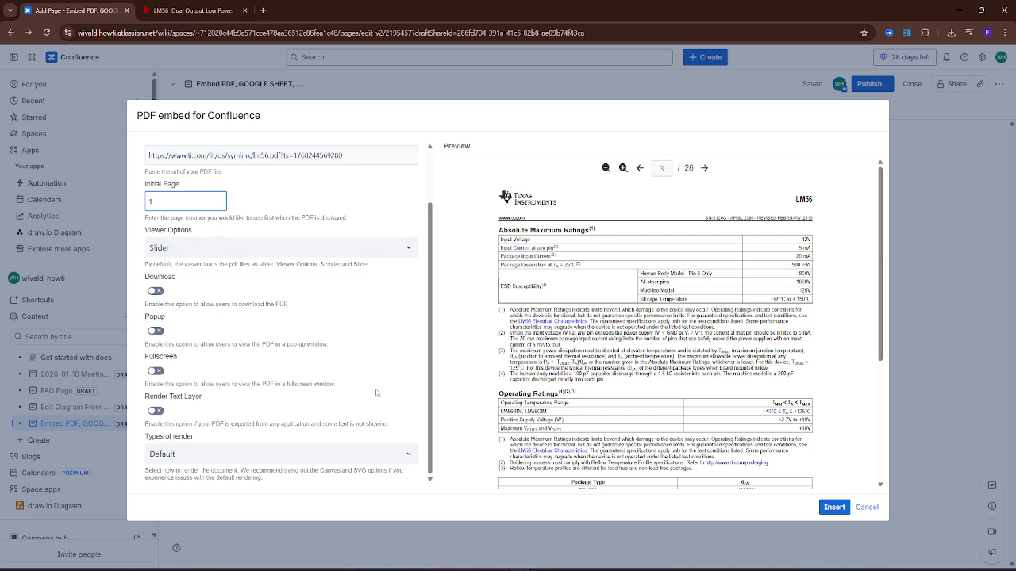
scroll(341, 325, "up", 3)
scroll(363, 290, "down", 3)
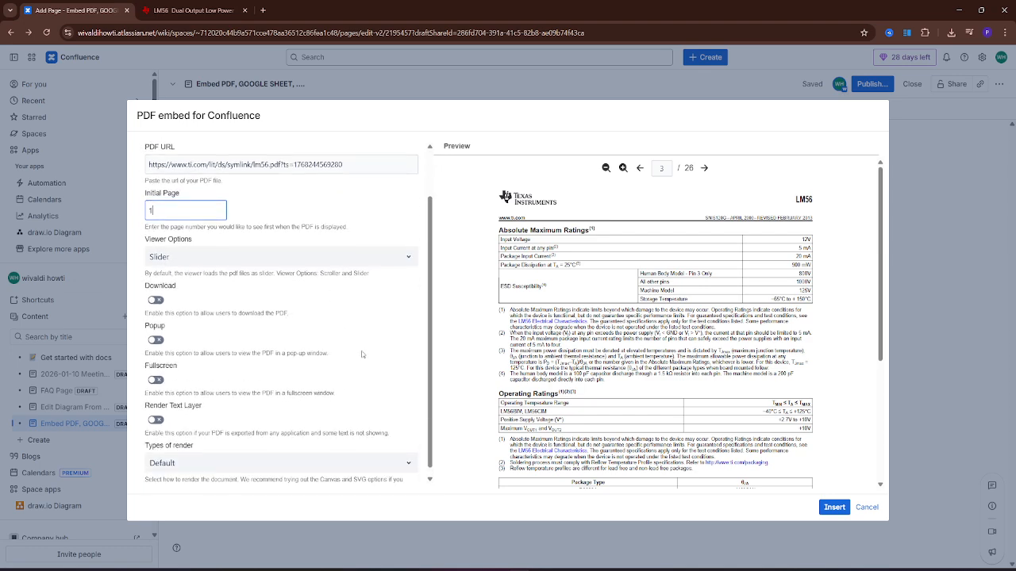
scroll(666, 433, "down", 3)
scroll(646, 405, "up", 3)
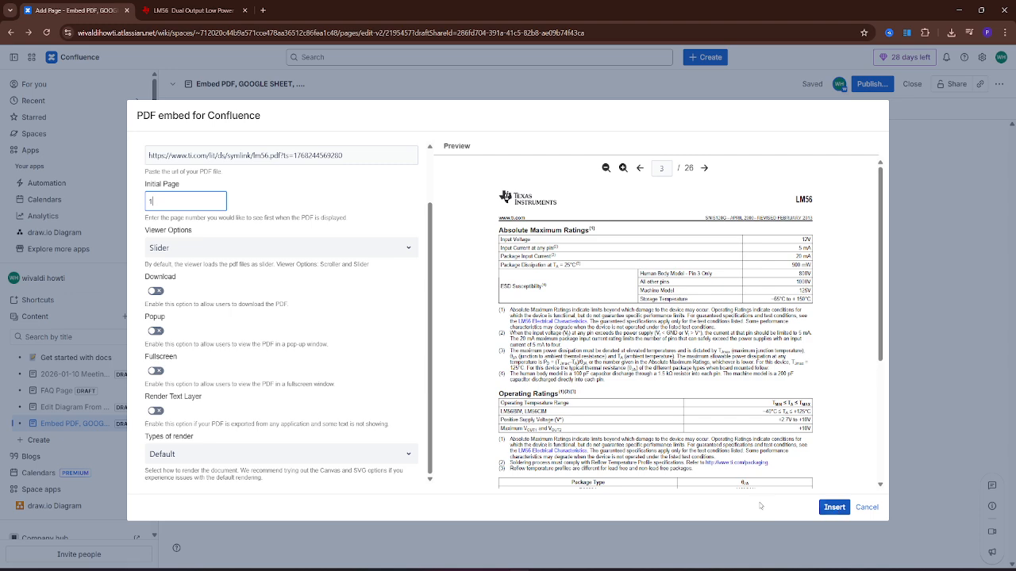
left_click(834, 507)
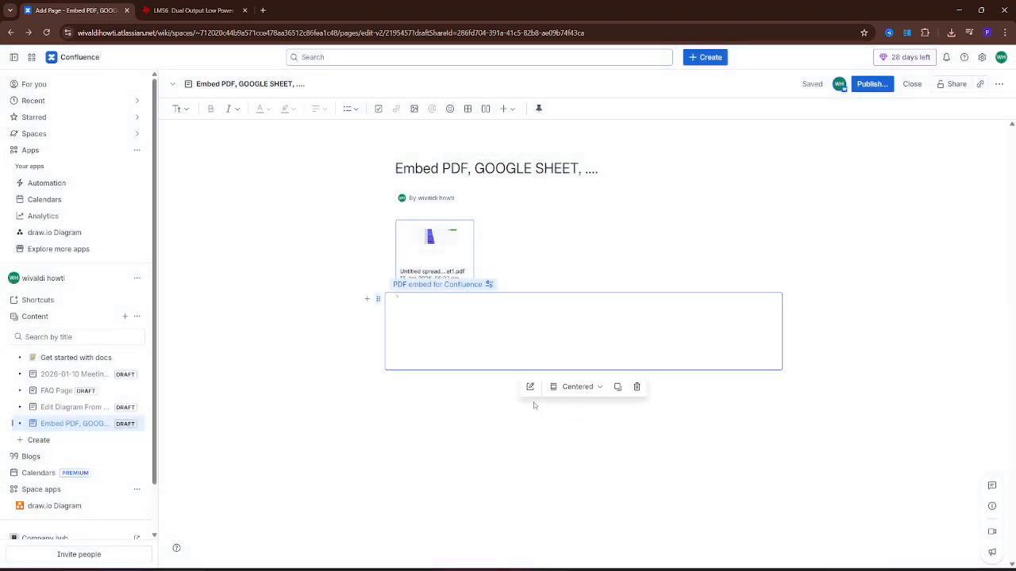
Examine the embedded LM56 datasheet on the draft page, from its header down to the empty area below it
scroll(768, 422, "down", 1)
scroll(768, 412, "down", 4)
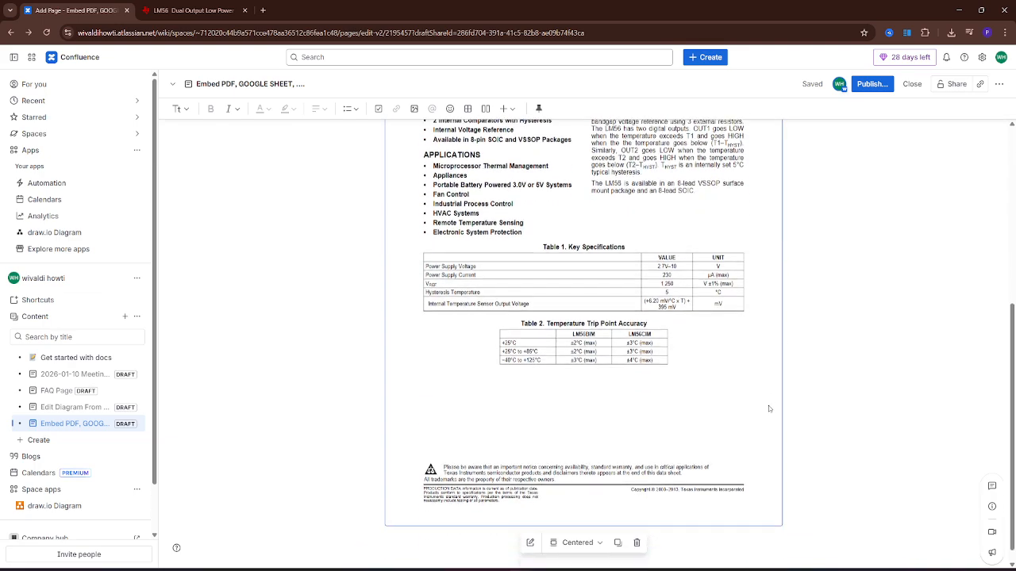
scroll(768, 405, "up", 4)
scroll(762, 401, "down", 2)
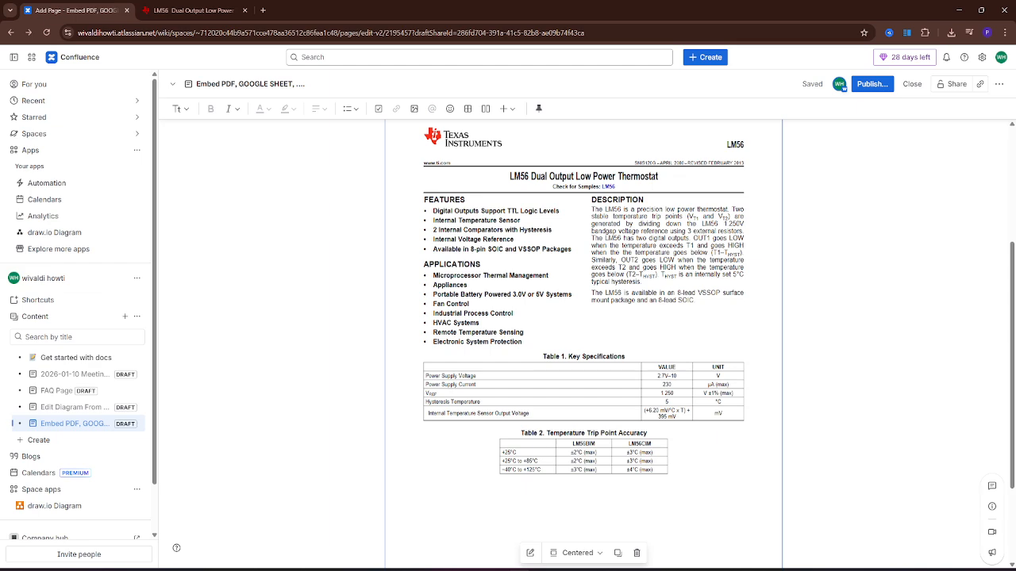
scroll(545, 387, "down", 3)
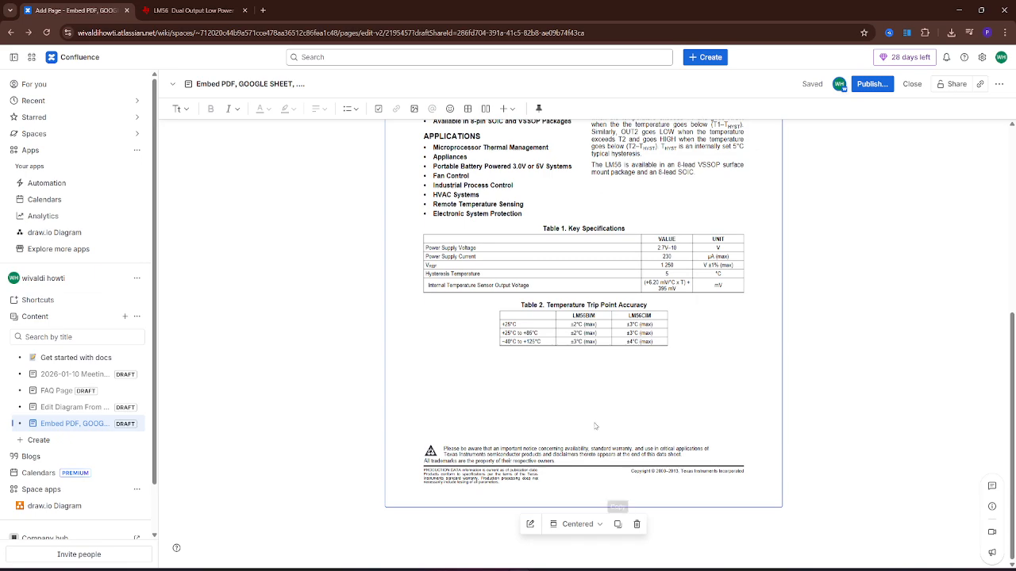
scroll(646, 368, "up", 4)
scroll(583, 329, "down", 3)
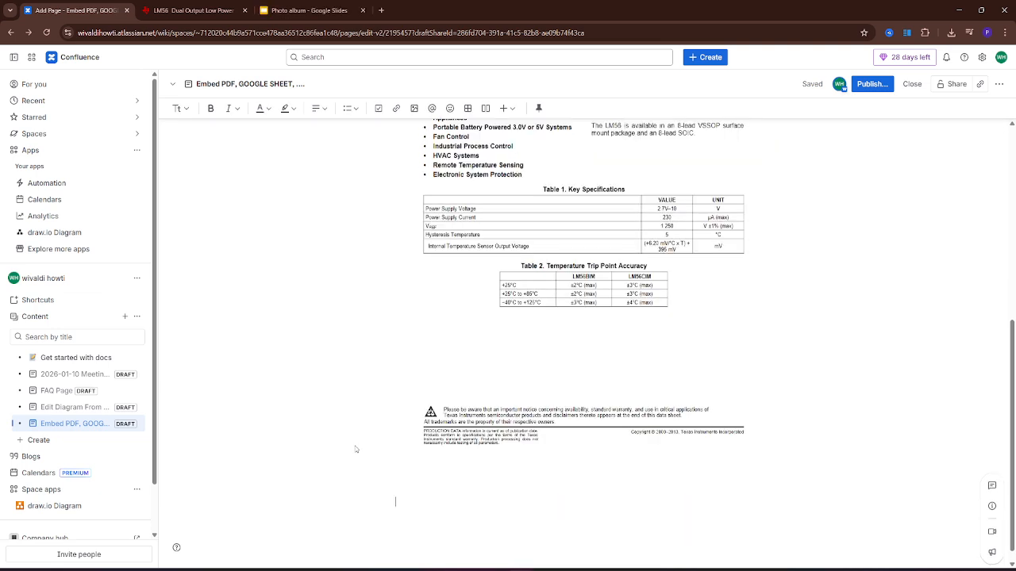
scroll(435, 445, "down", 1)
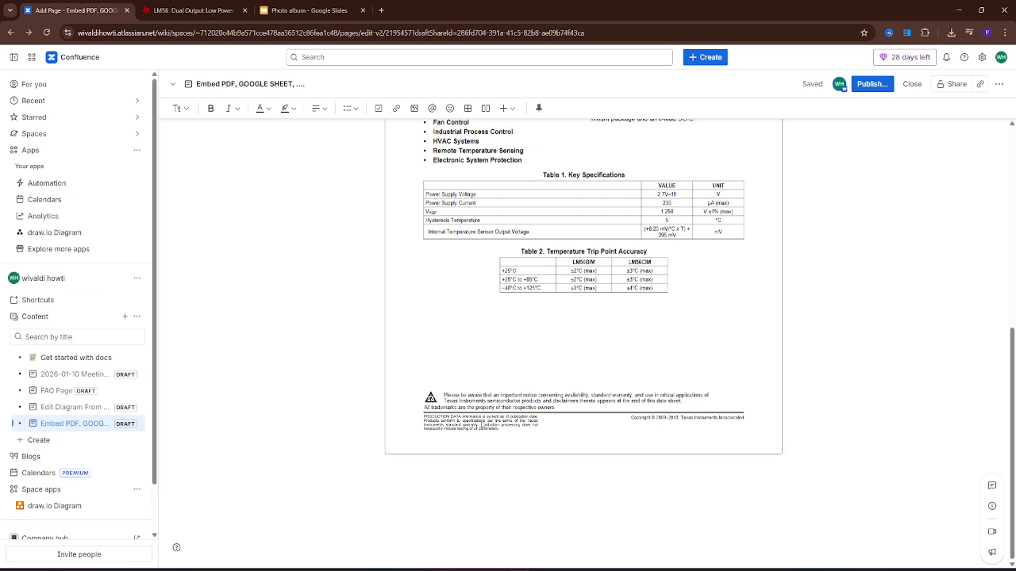
scroll(396, 487, "up", 2)
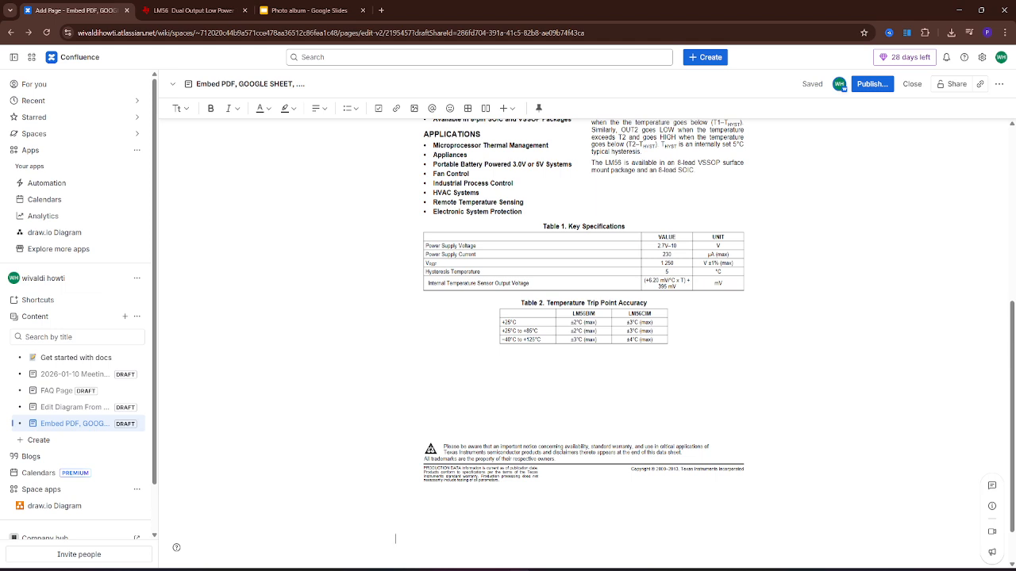
scroll(420, 524, "down", 2)
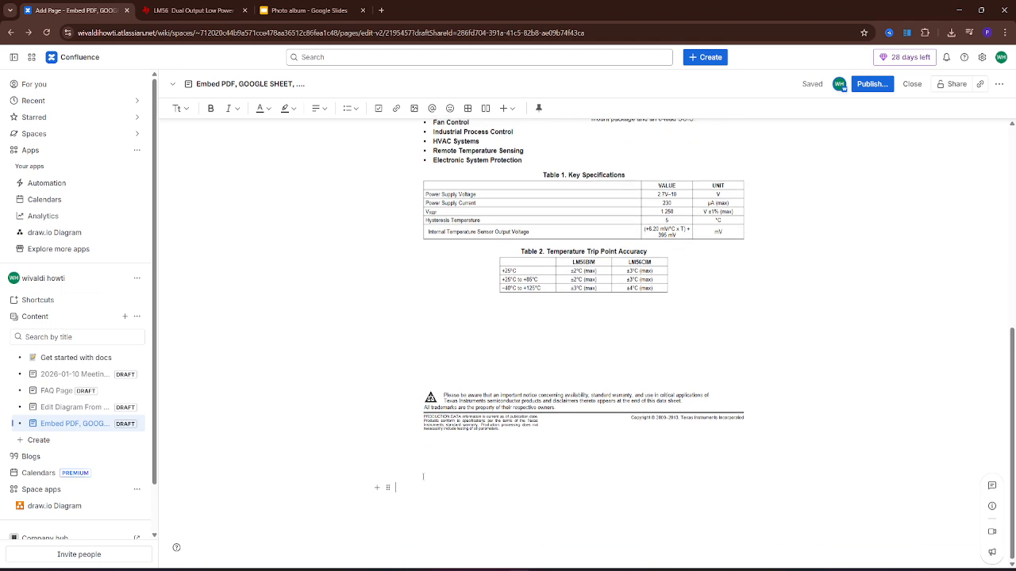
Search the marketplace apps for "google drive for confluence"
left_click(80, 249)
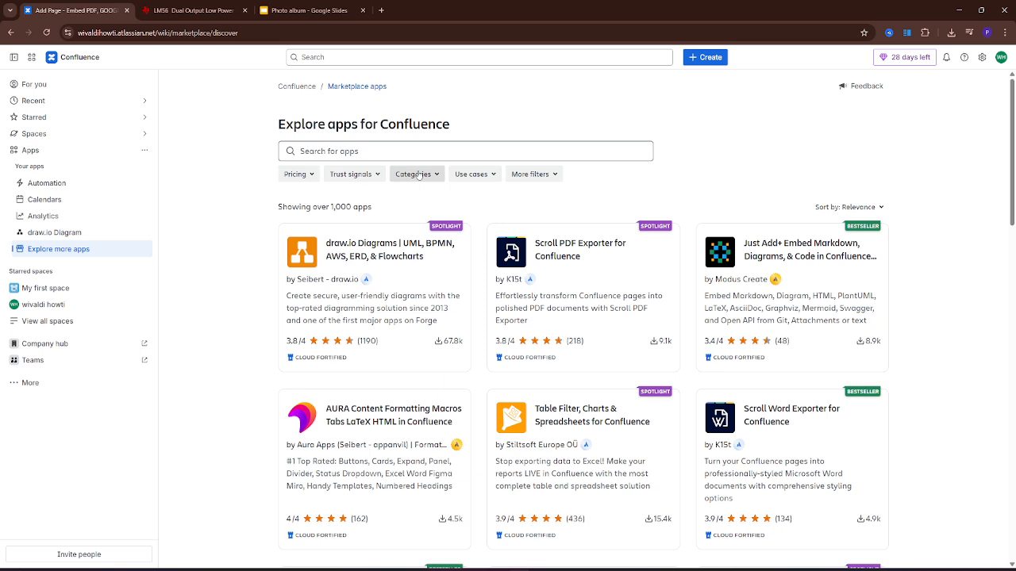
left_click(387, 151)
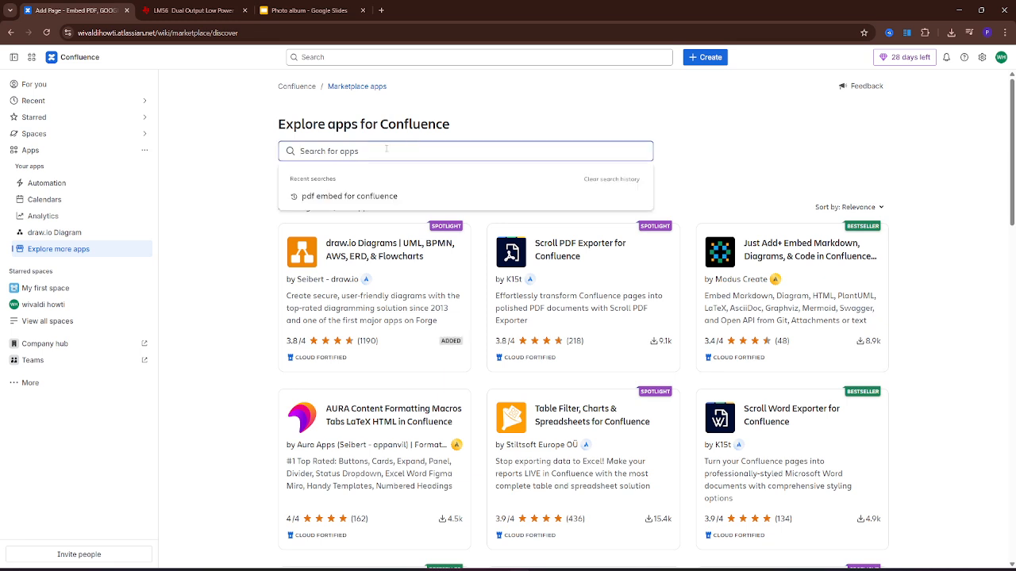
key("Escape")
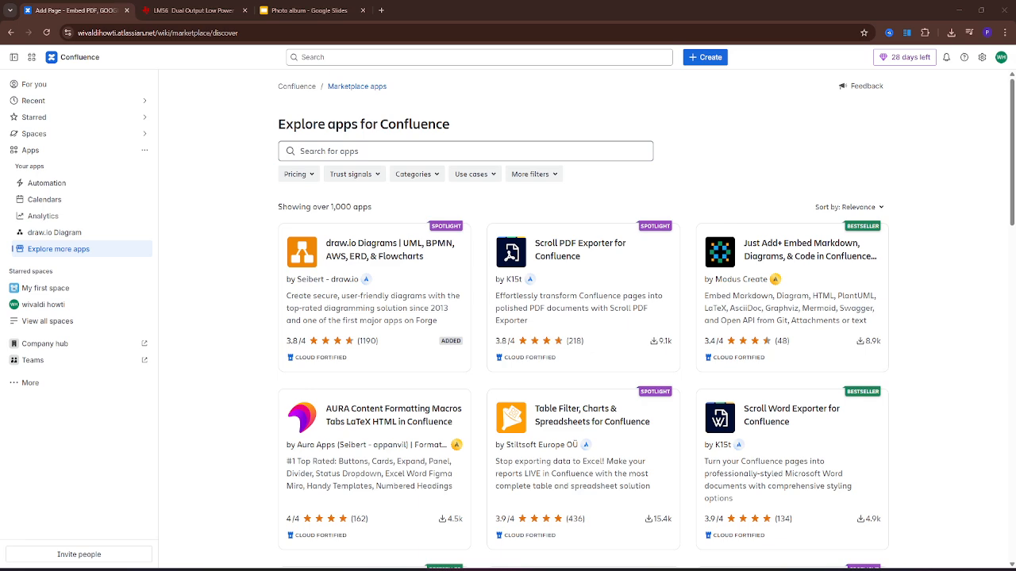
left_click(394, 149)
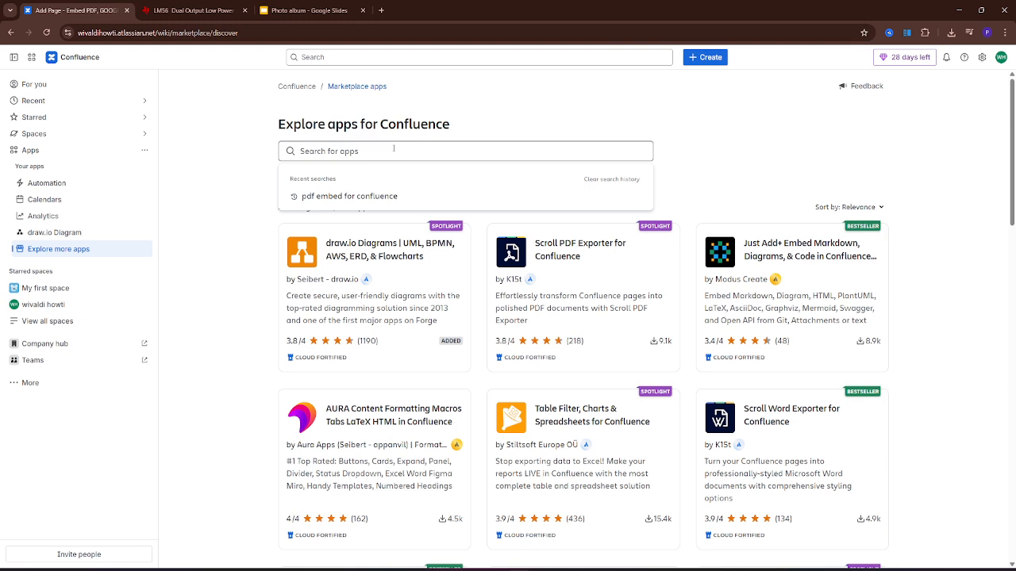
type("Google Drive for Confluence")
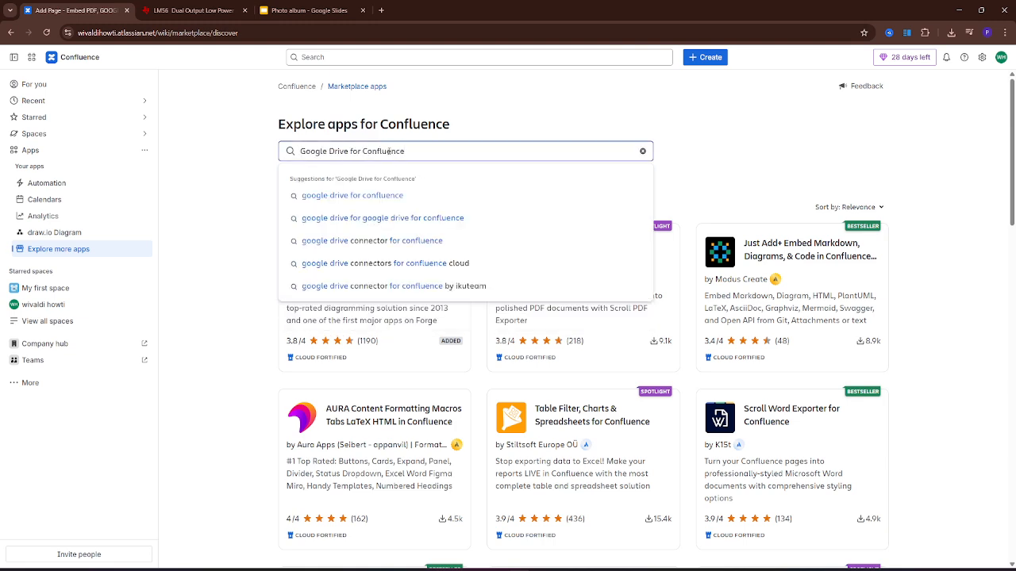
left_click(361, 195)
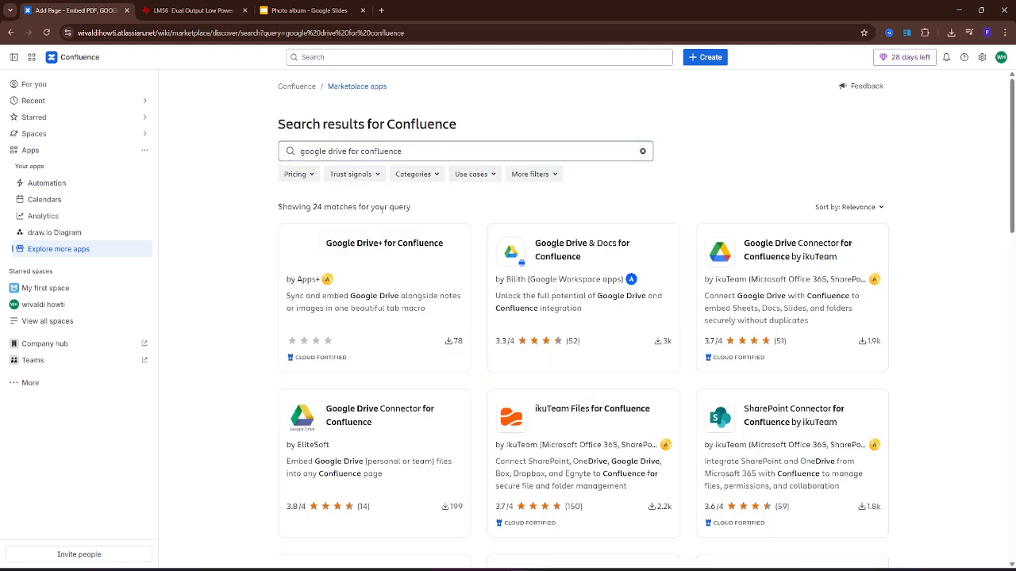
Open the Google Drive+ for Confluence app from the results and start its free trial on the current site
scroll(241, 294, "down", 1)
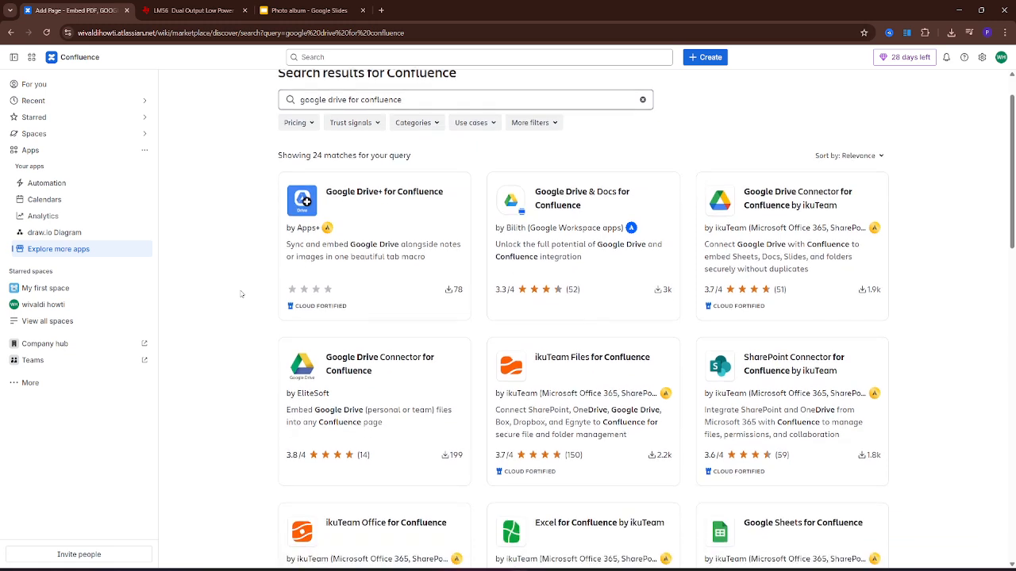
left_click(406, 203)
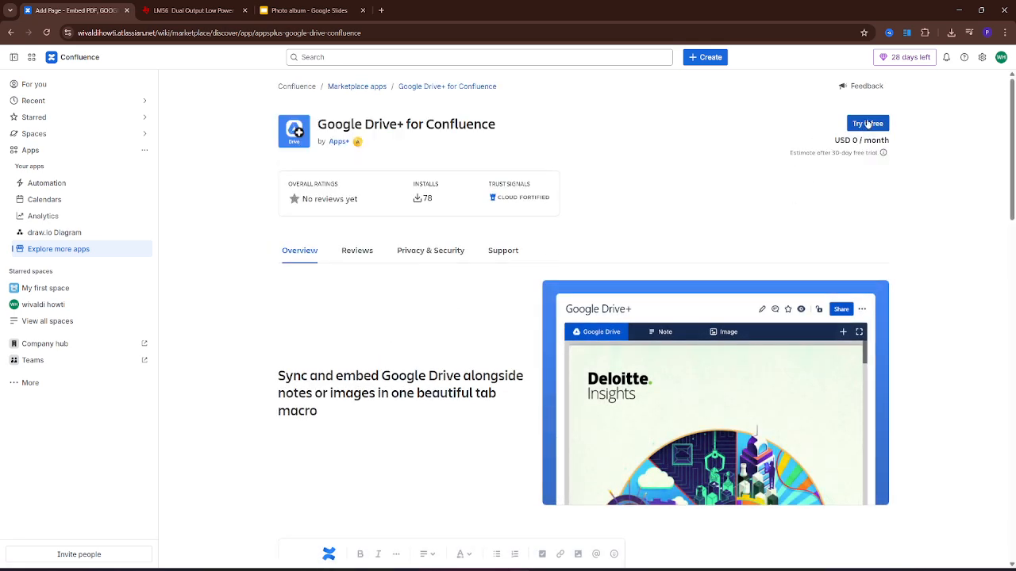
left_click(868, 124)
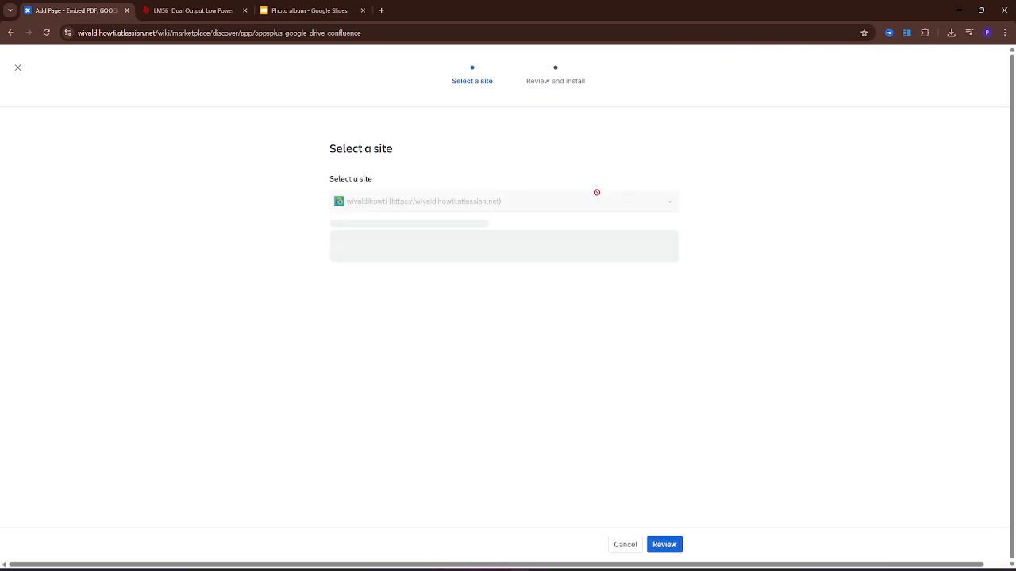
left_click(663, 546)
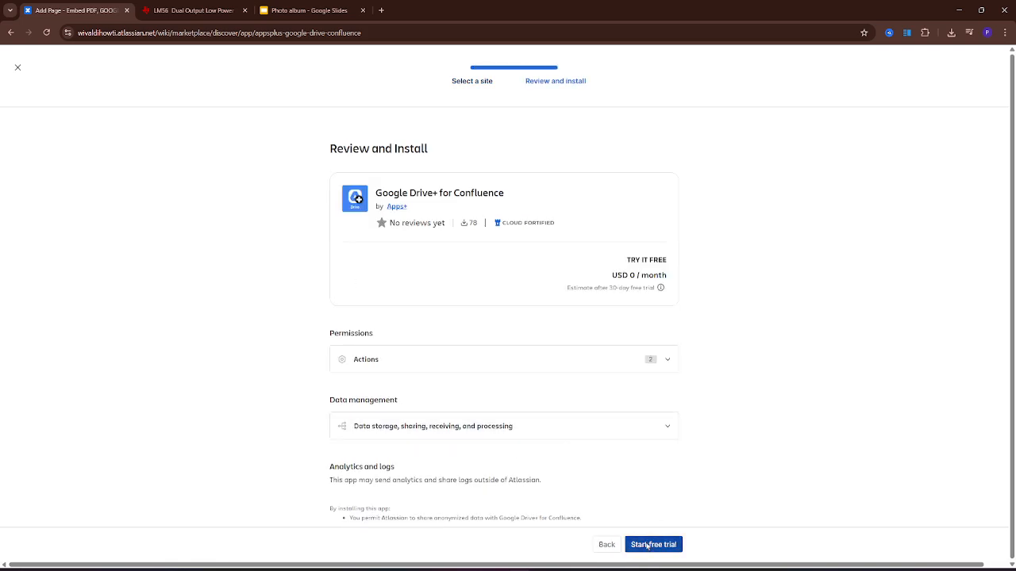
left_click(653, 545)
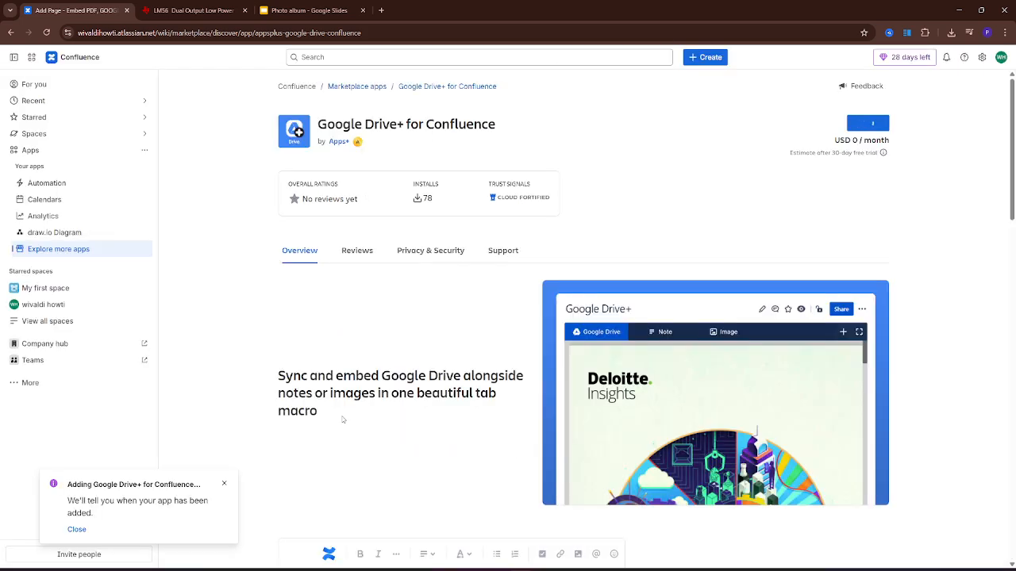
Return to the draft page "Embed PDF, GOOGLE SHEET, ...." and reload it
left_click(11, 32)
left_click(11, 33)
left_click(12, 32)
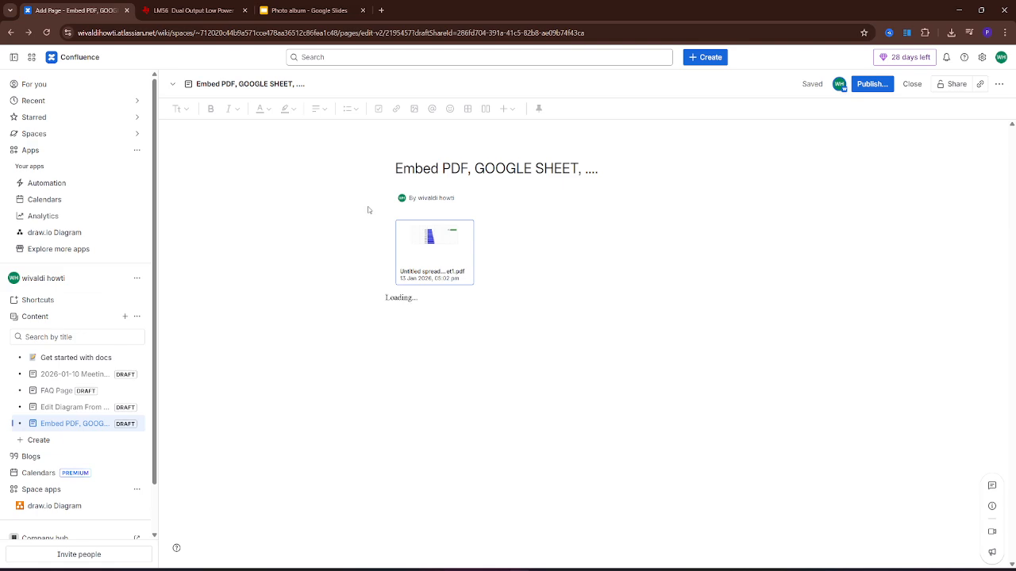
left_click(46, 33)
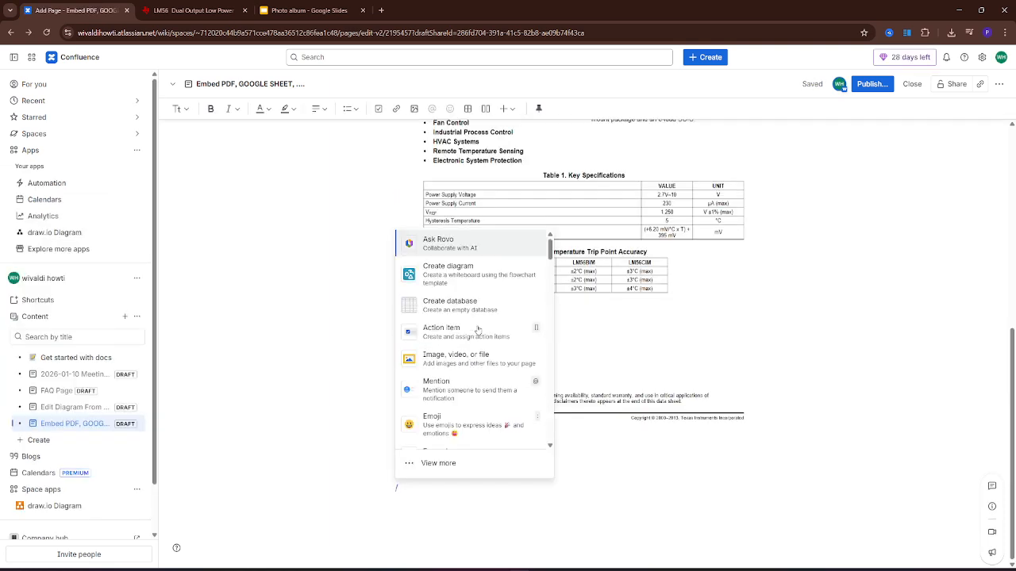
Look through the list of insertable page elements for options that embed files
scroll(477, 329, "down", 15)
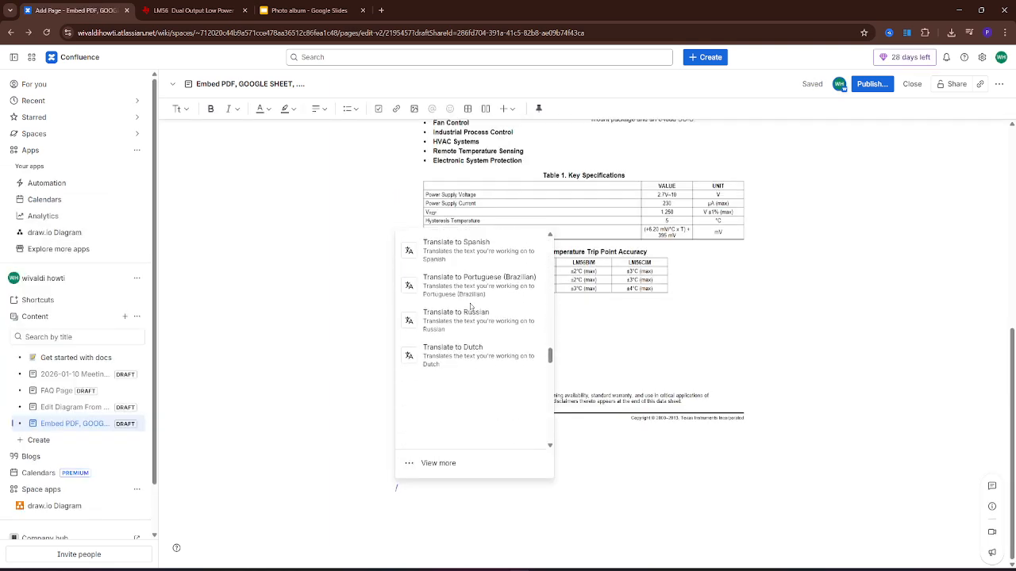
scroll(471, 306, "down", 10)
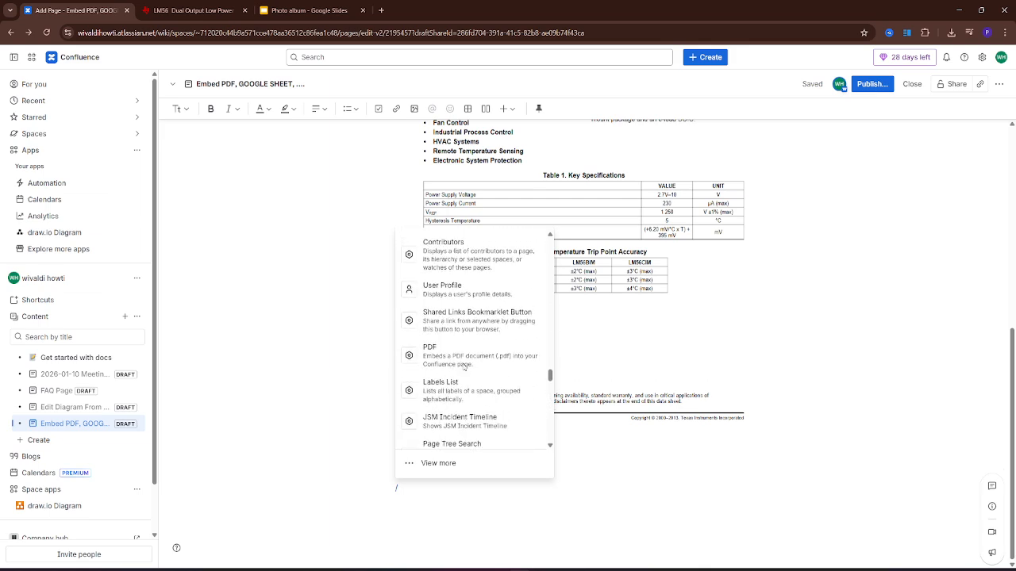
scroll(464, 365, "up", 12)
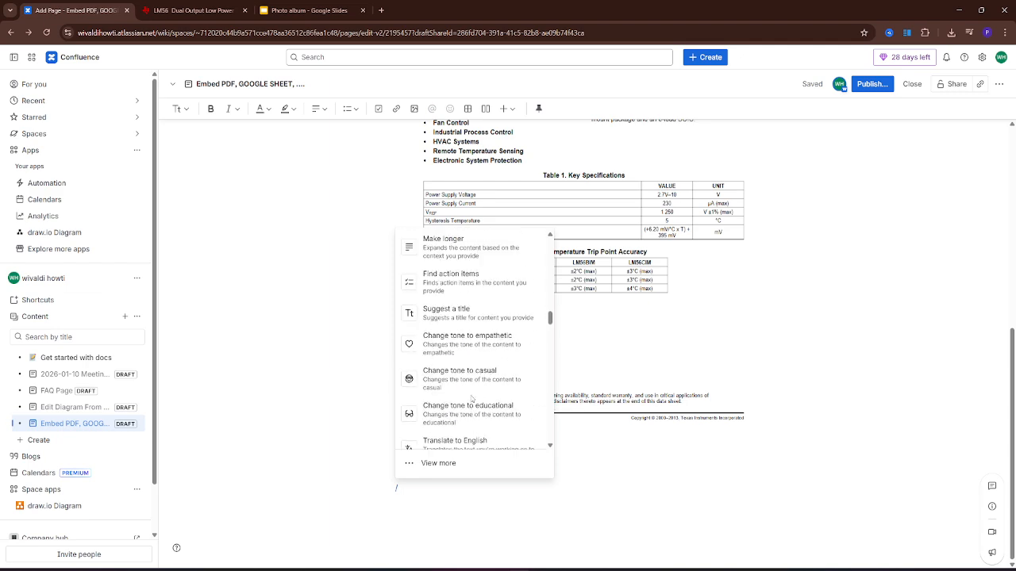
scroll(473, 396, "up", 12)
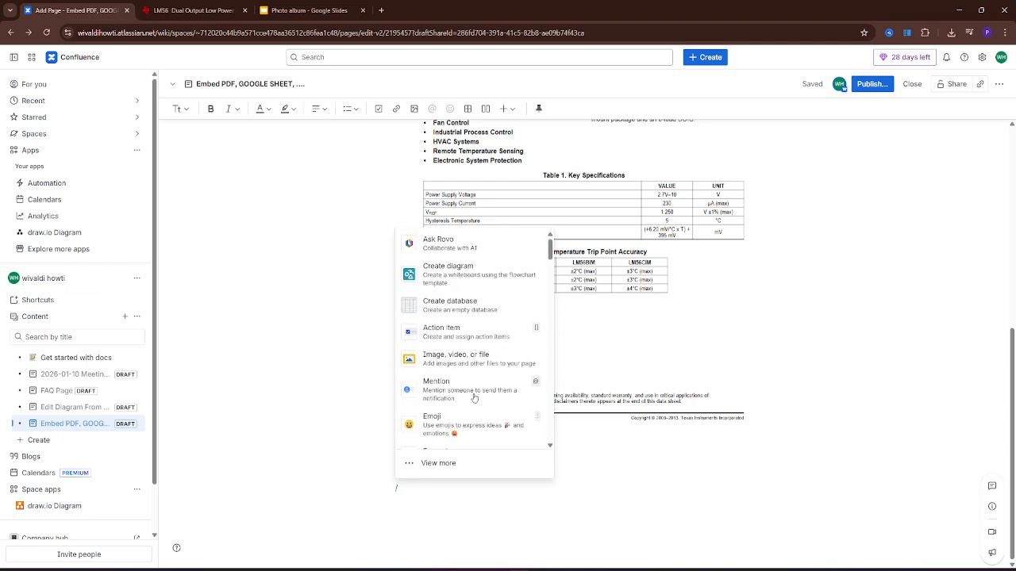
scroll(474, 397, "down", 20)
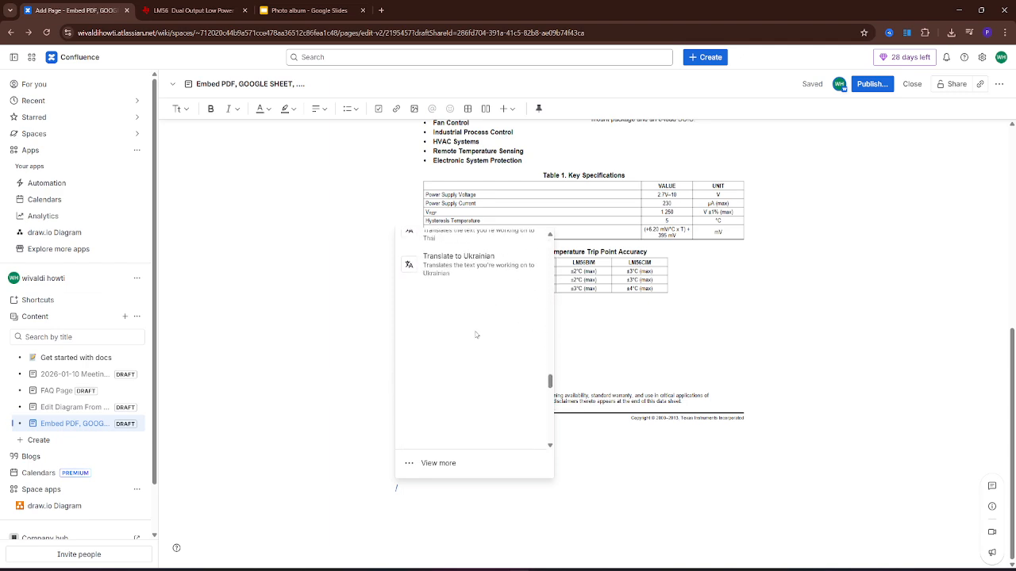
scroll(474, 341, "down", 5)
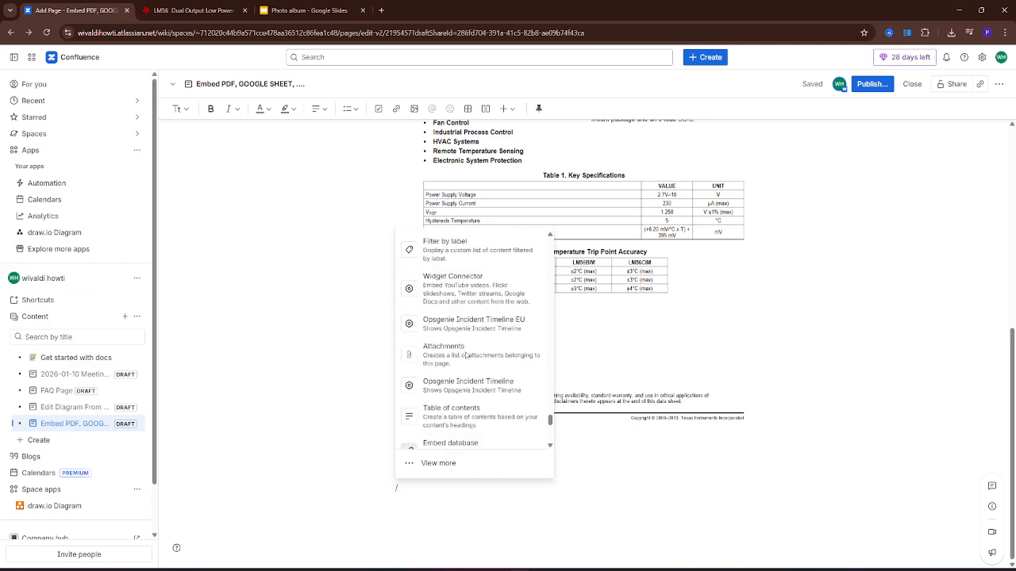
scroll(466, 355, "down", 3)
scroll(450, 347, "up", 20)
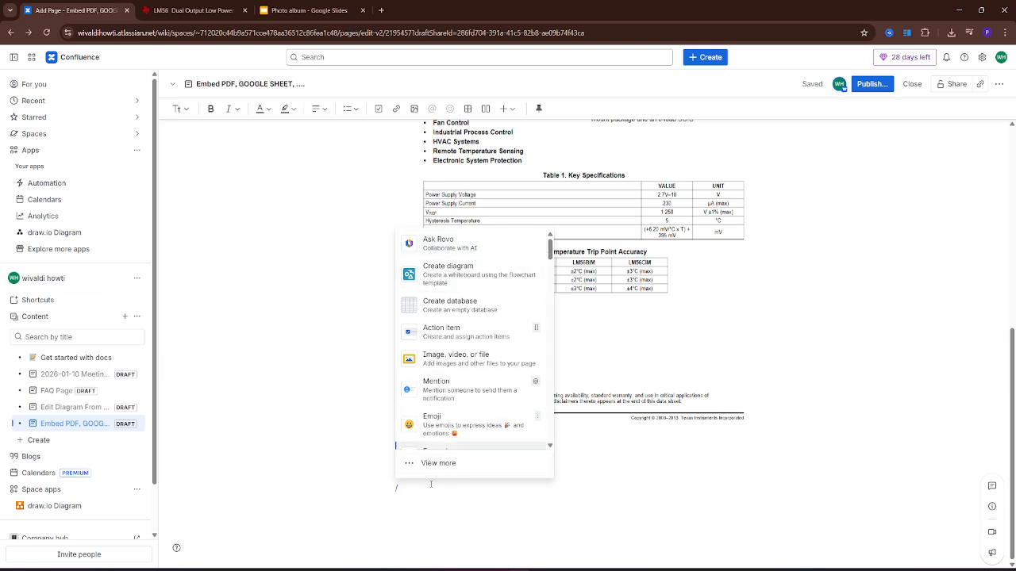
Find the Excel macro with the filter "embed", inspect its page and file name options, and close it without inserting
type("embed")
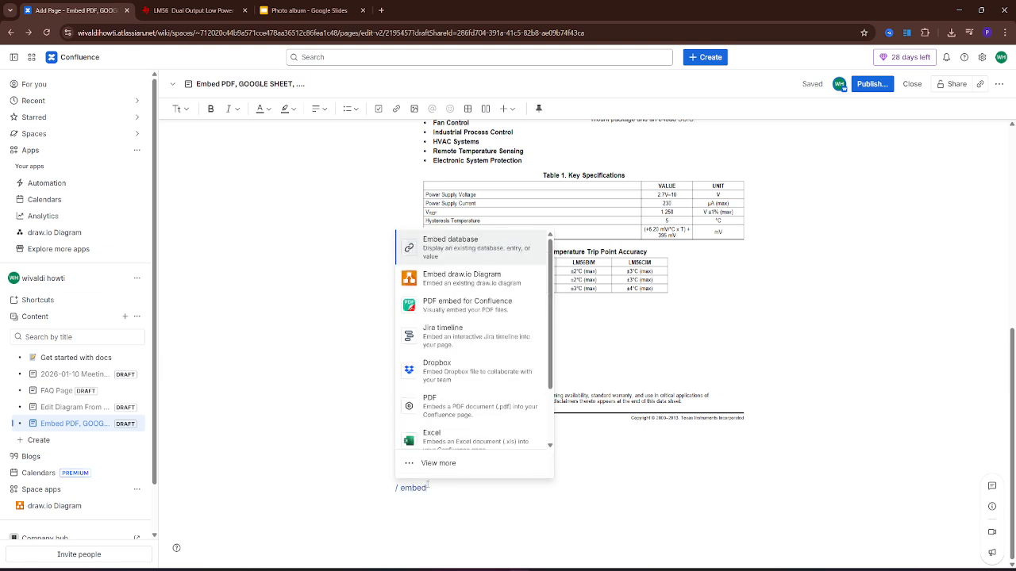
scroll(444, 389, "down", 1)
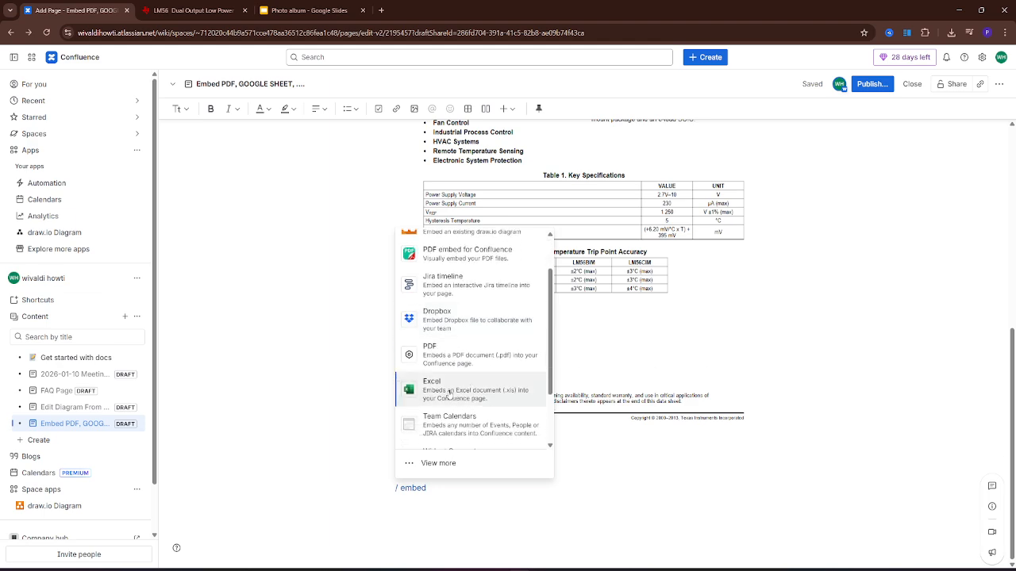
left_click(443, 393)
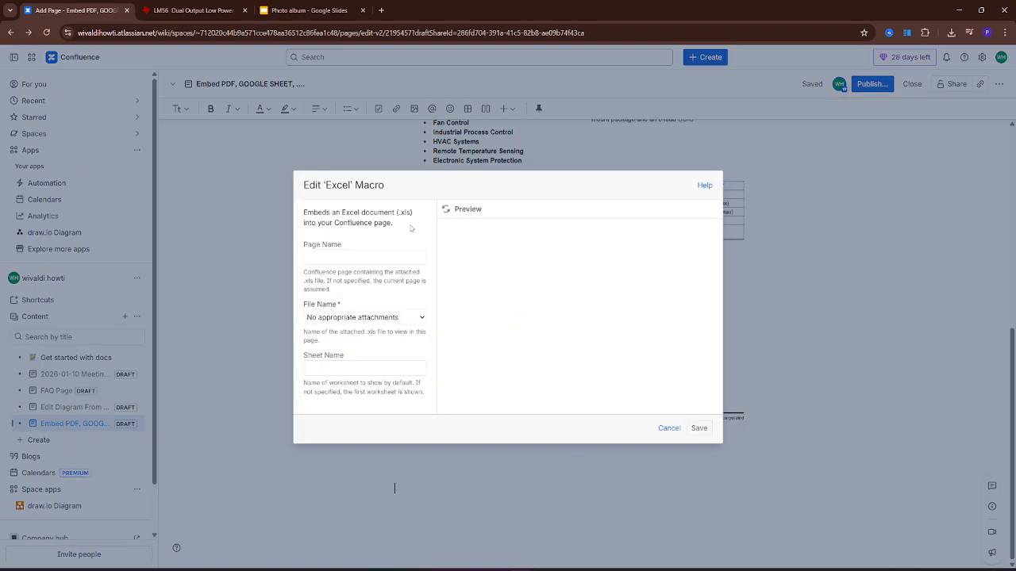
left_click(357, 254)
left_click(419, 317)
left_click(419, 320)
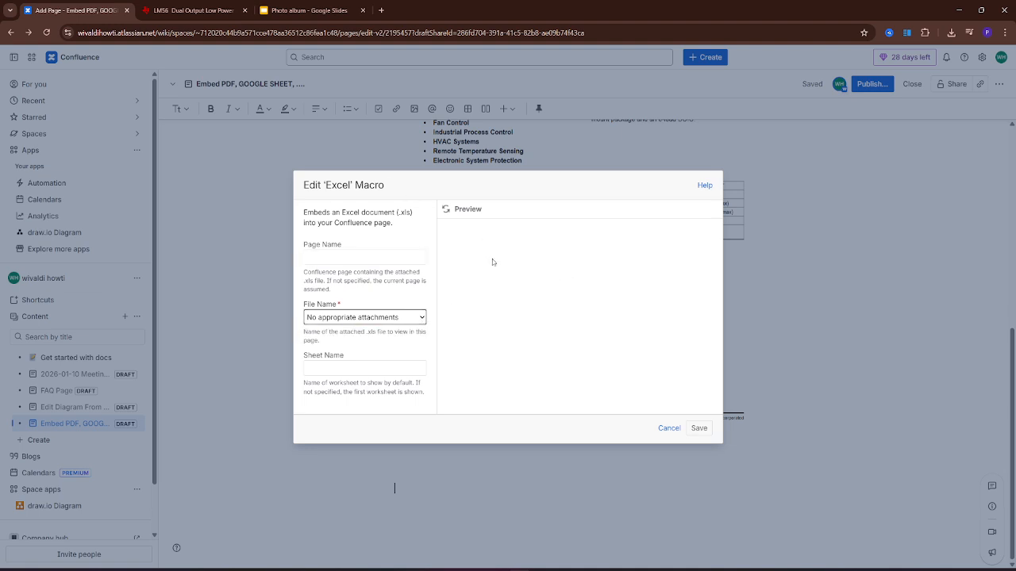
left_click(421, 317)
left_click(447, 272)
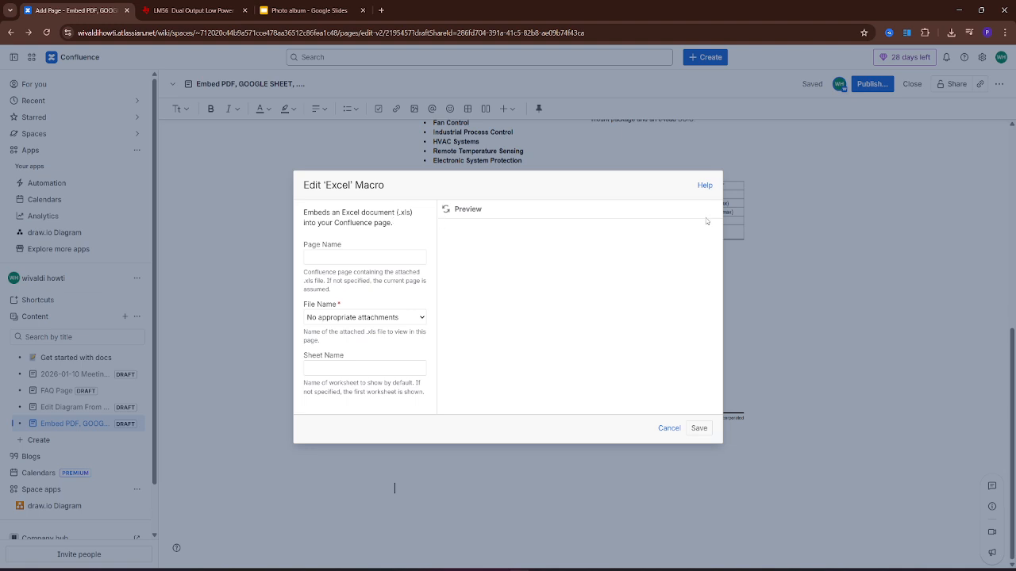
left_click(669, 428)
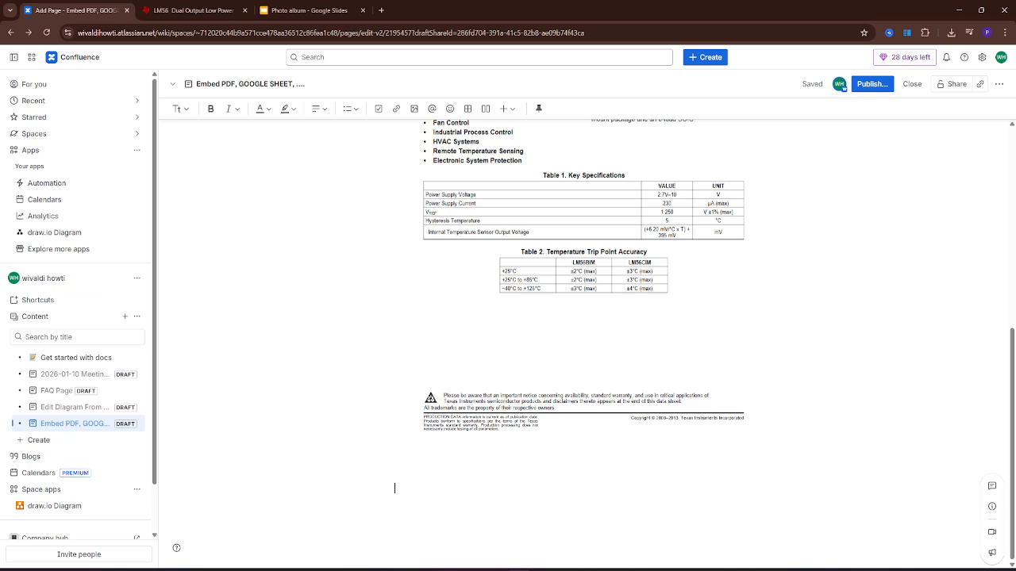
Copy the link of the "Photo album" presentation in Google Slides and paste it into the Confluence draft below the datasheet
left_click(310, 10)
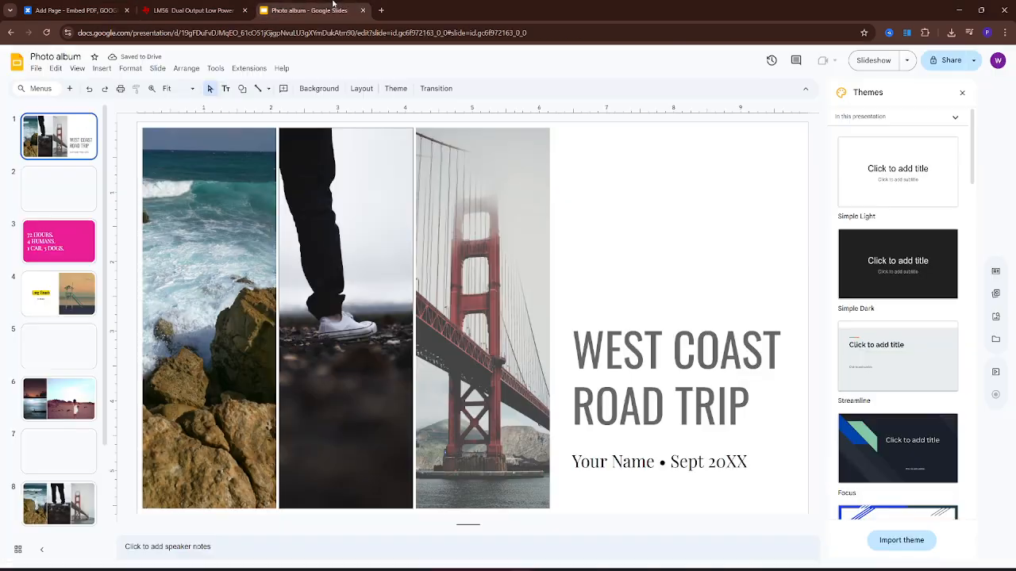
left_click(519, 33)
key("ctrl+c")
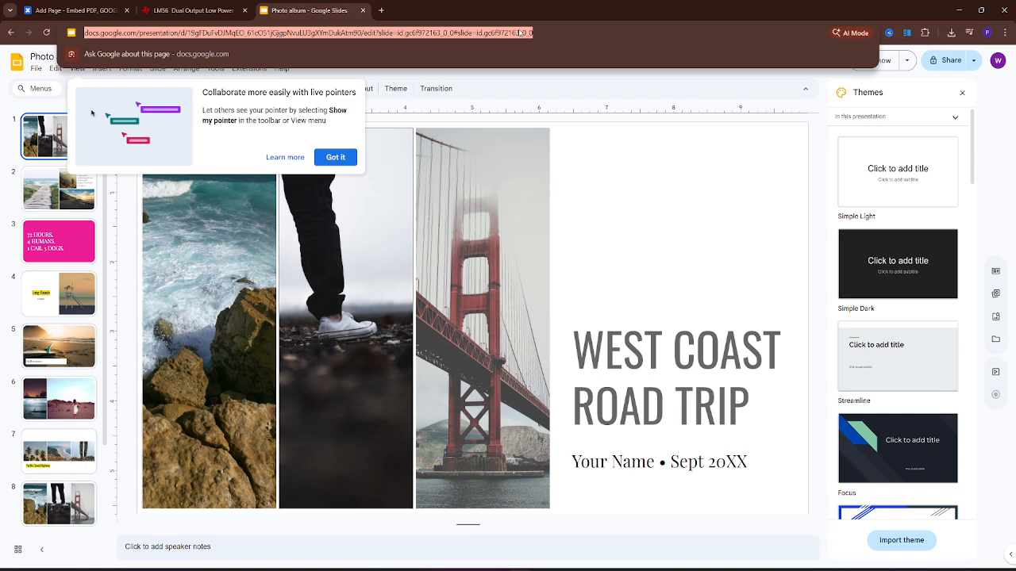
left_click(76, 10)
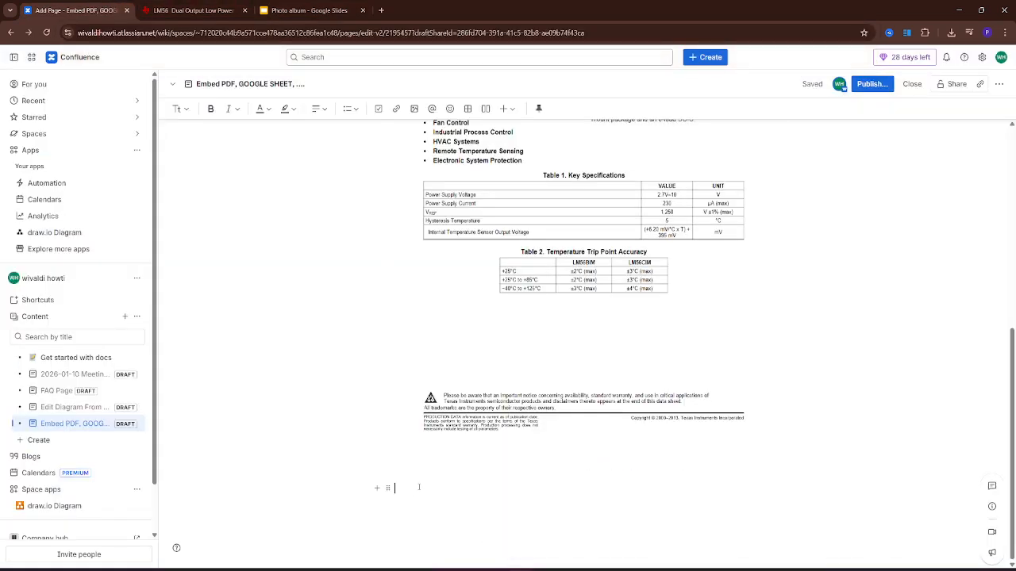
key("ctrl+v")
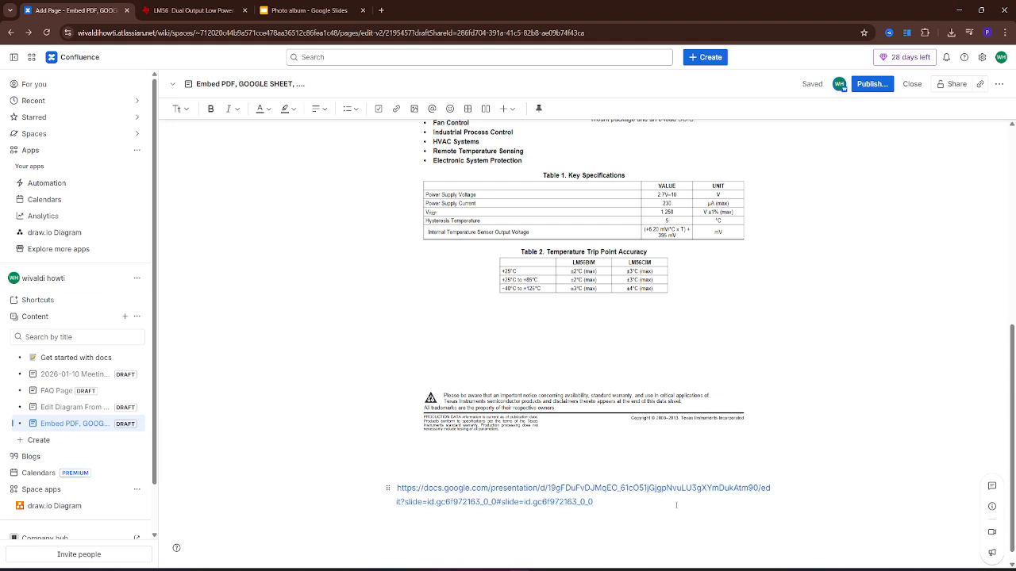
key("Return")
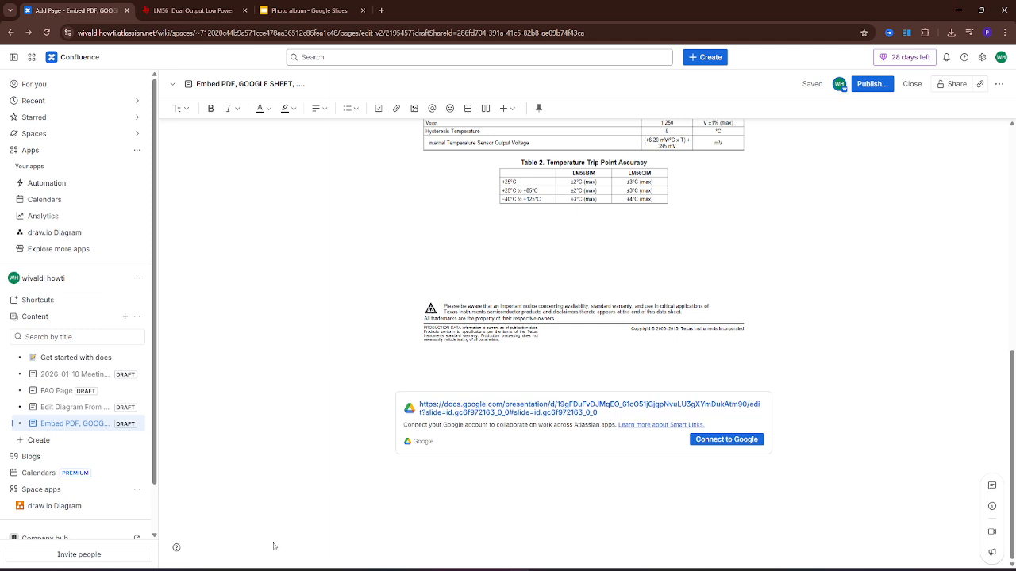
Search the marketplace apps for "Google Drive Connector by Iku Team."
left_click(57, 249)
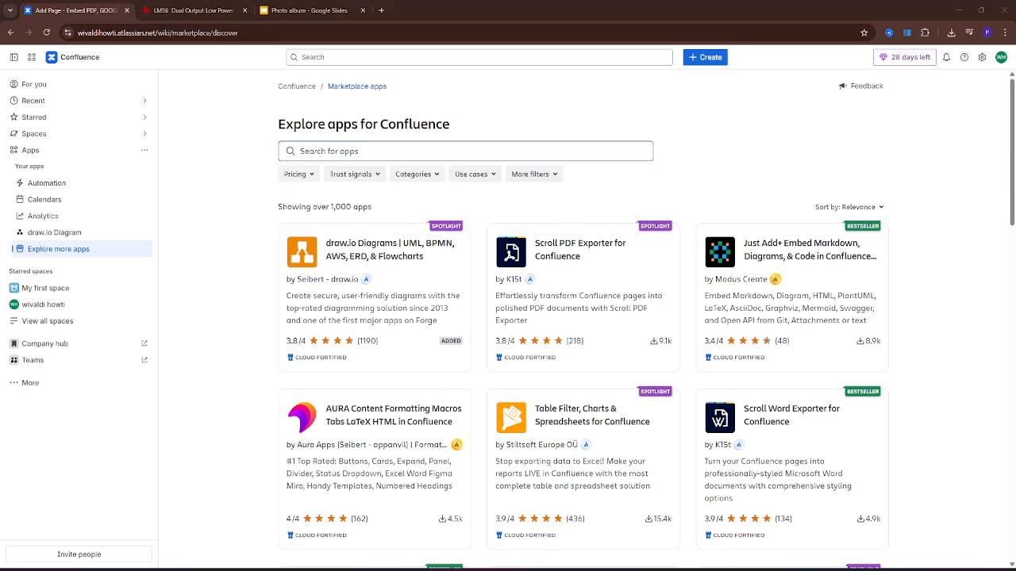
left_click(378, 152)
type("Google Drive Connector by Iku Team.")
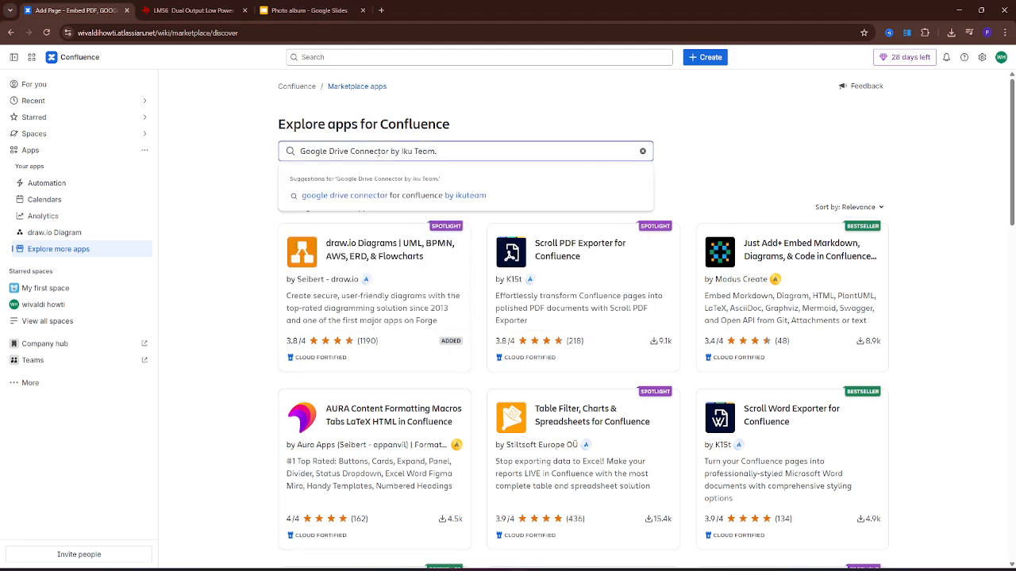
key("Return")
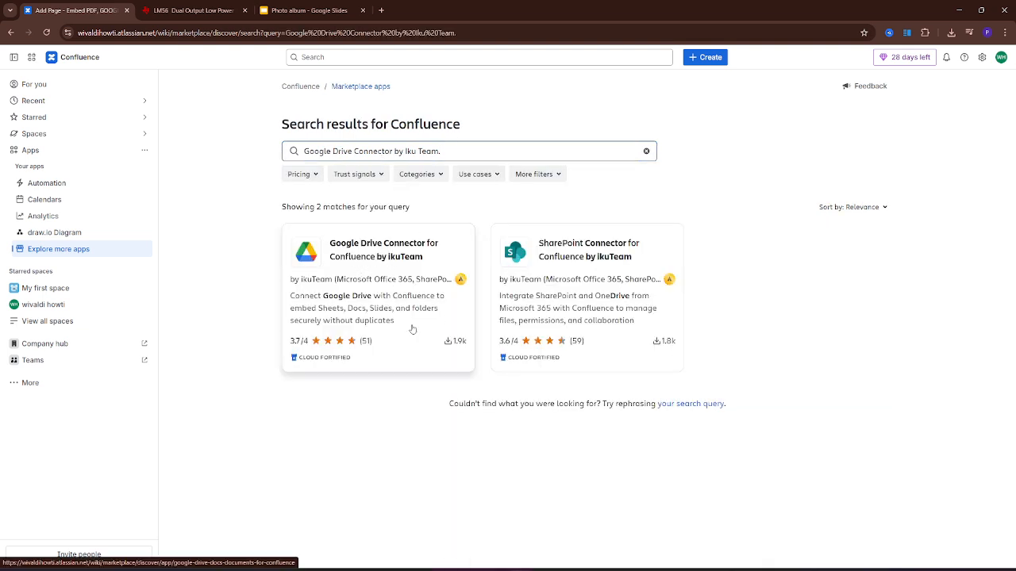
Open Google Drive Connector for Confluence by ikuTeam from the results and start its free trial on the current site
left_click(383, 255)
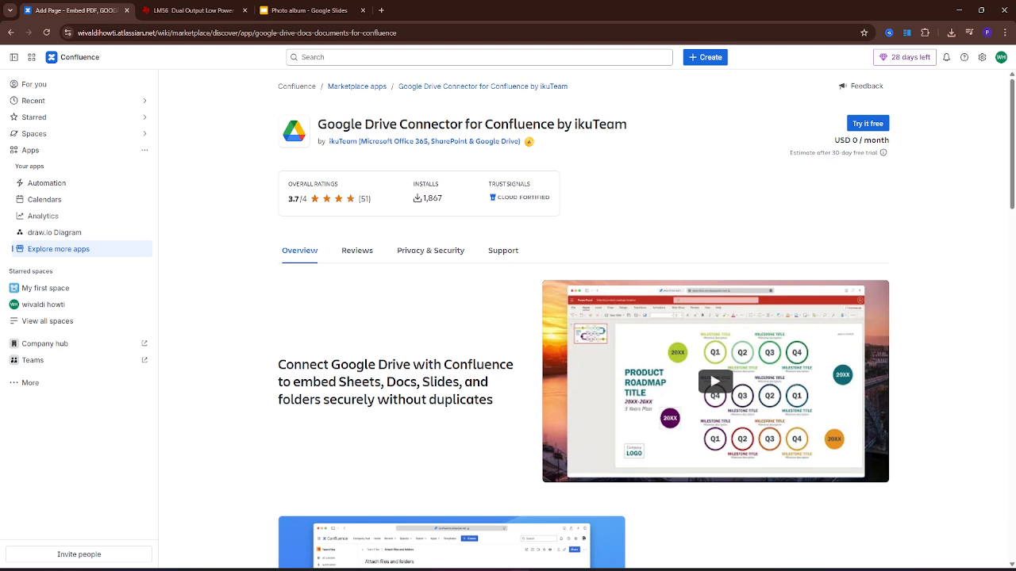
left_click(881, 125)
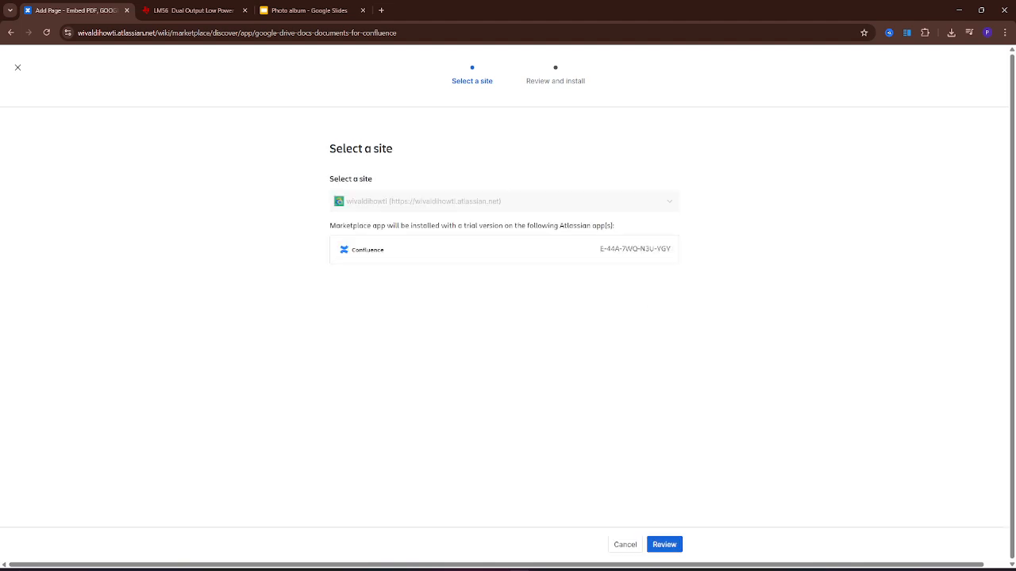
left_click(664, 544)
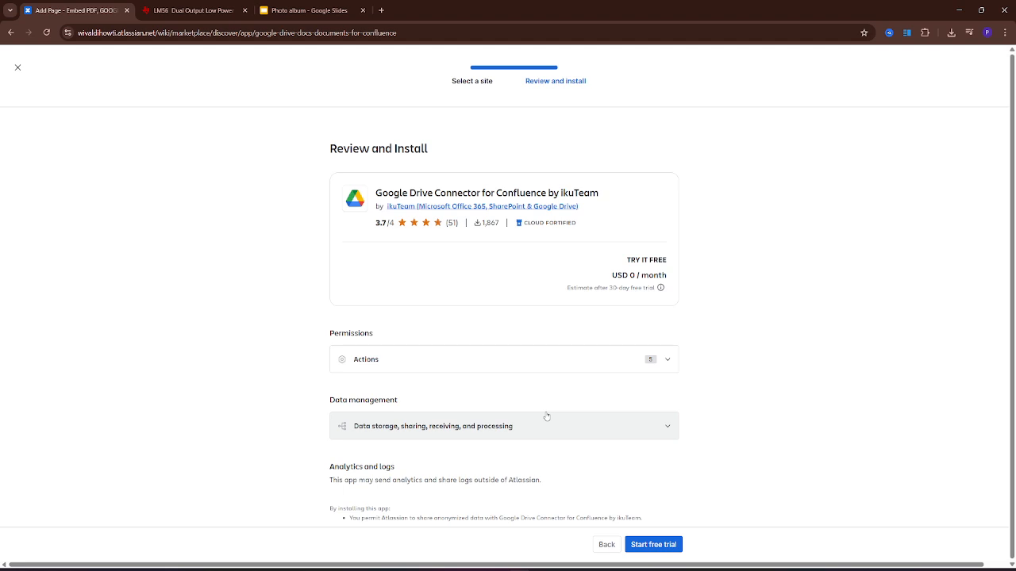
left_click(640, 544)
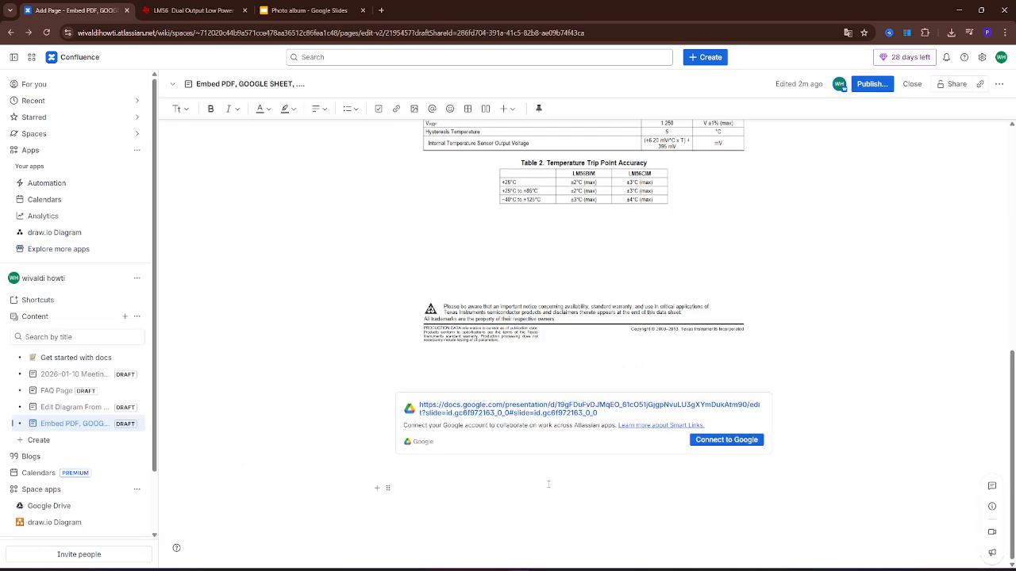
Find the insertable elements matching "drive" on the empty line below the presentation link and open Google Drive+ for Confluence
type("/")
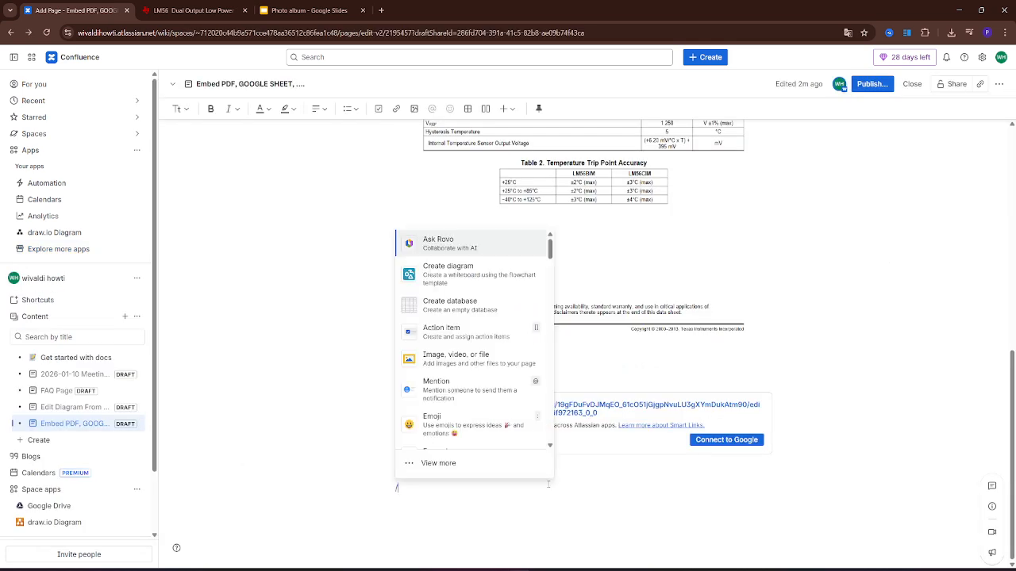
type("goog")
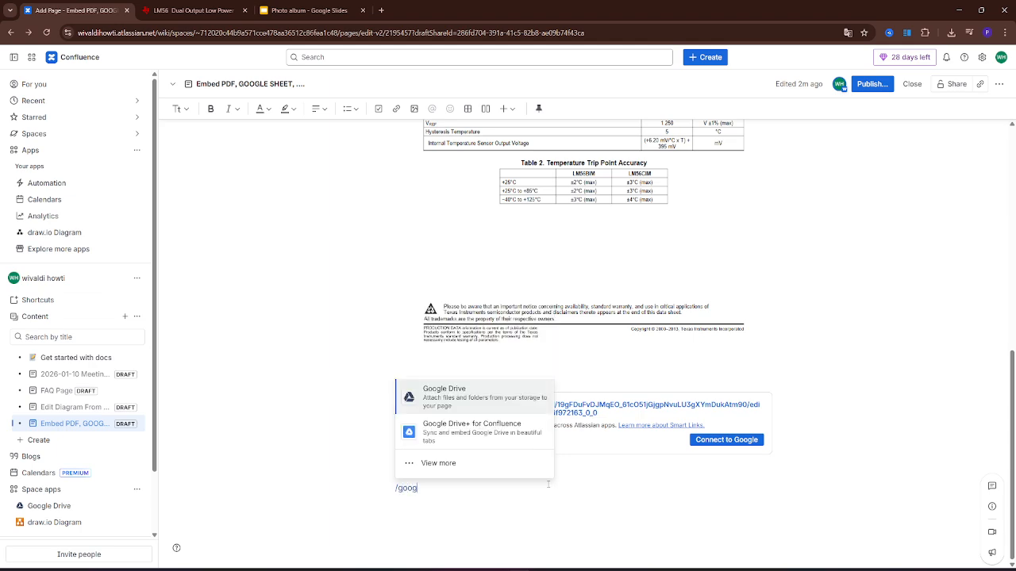
key("BackSpace")
key("BackSpace")
key("BackSpace")
key("BackSpace")
type("drive")
left_click(490, 436)
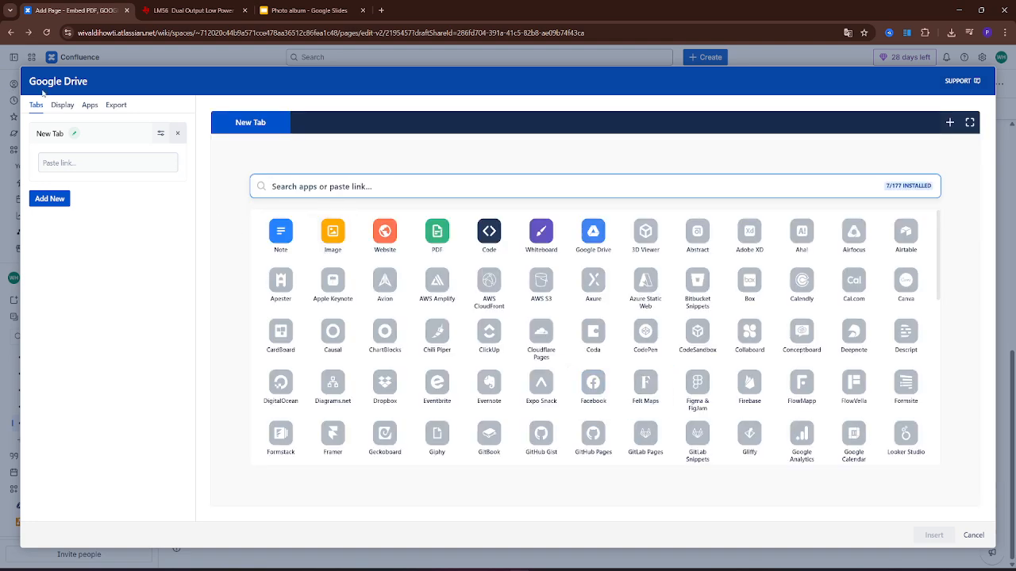
Examine the Google Drive+ settings for tabs, display, apps and export and its app grid, and close it without inserting
left_click(68, 106)
left_click(92, 105)
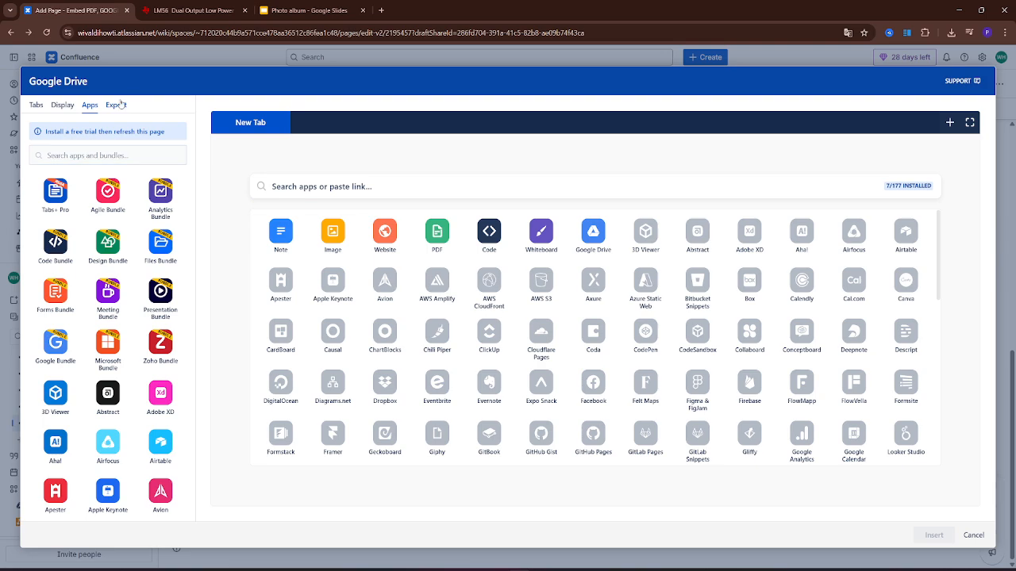
left_click(116, 104)
left_click(36, 104)
scroll(779, 230, "down", 7)
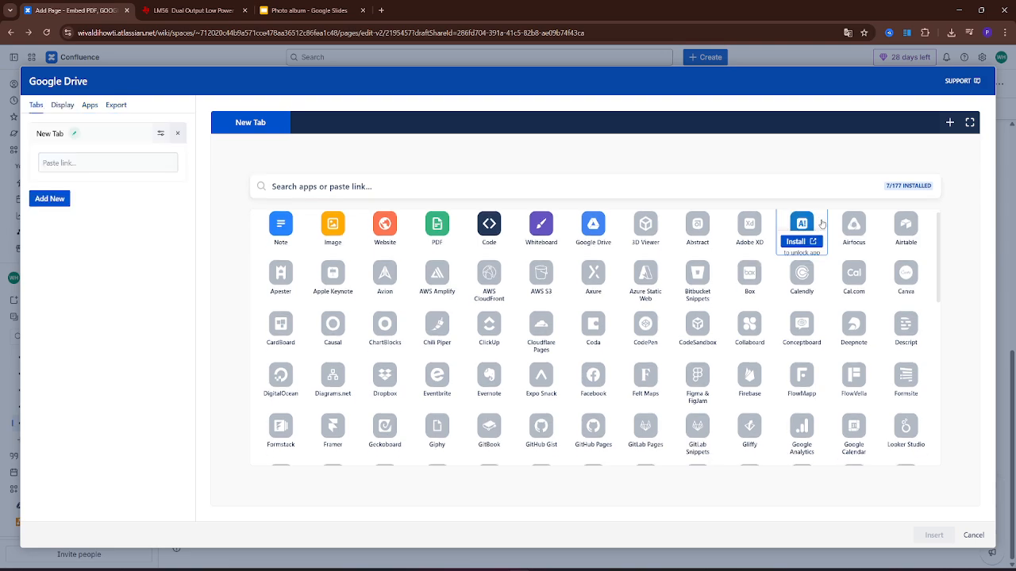
scroll(779, 316, "up", 6)
scroll(778, 316, "up", 1)
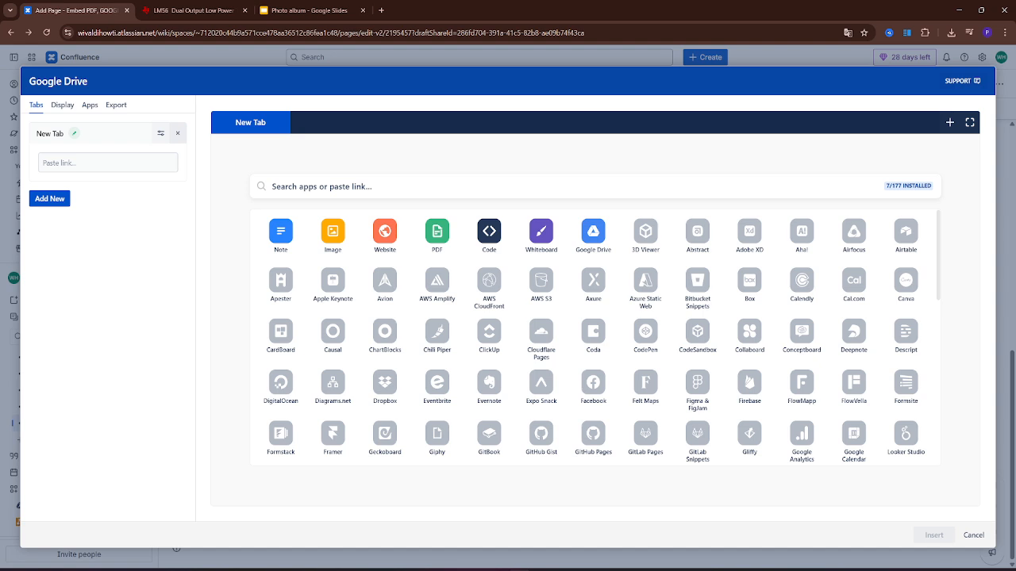
left_click(974, 535)
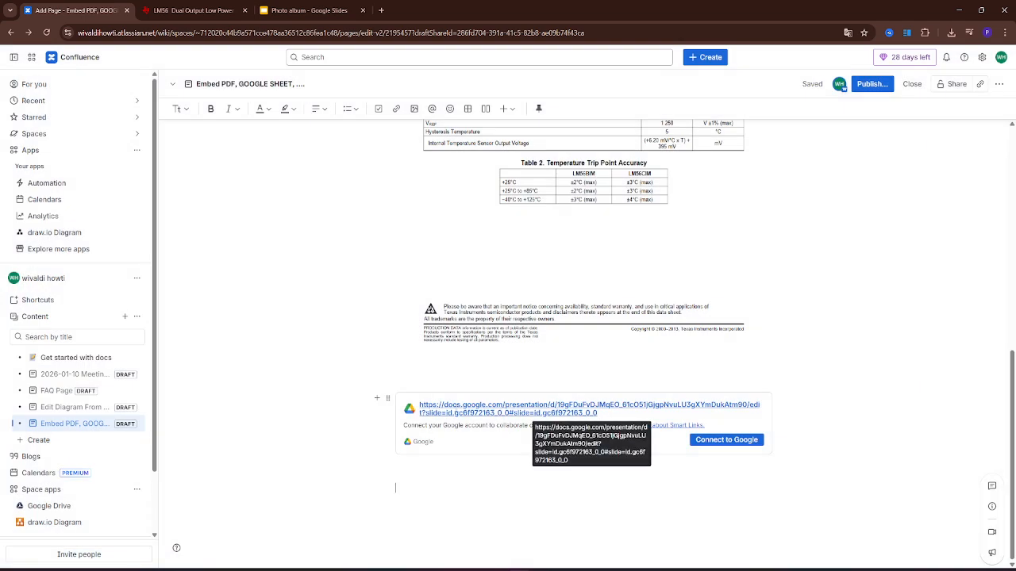